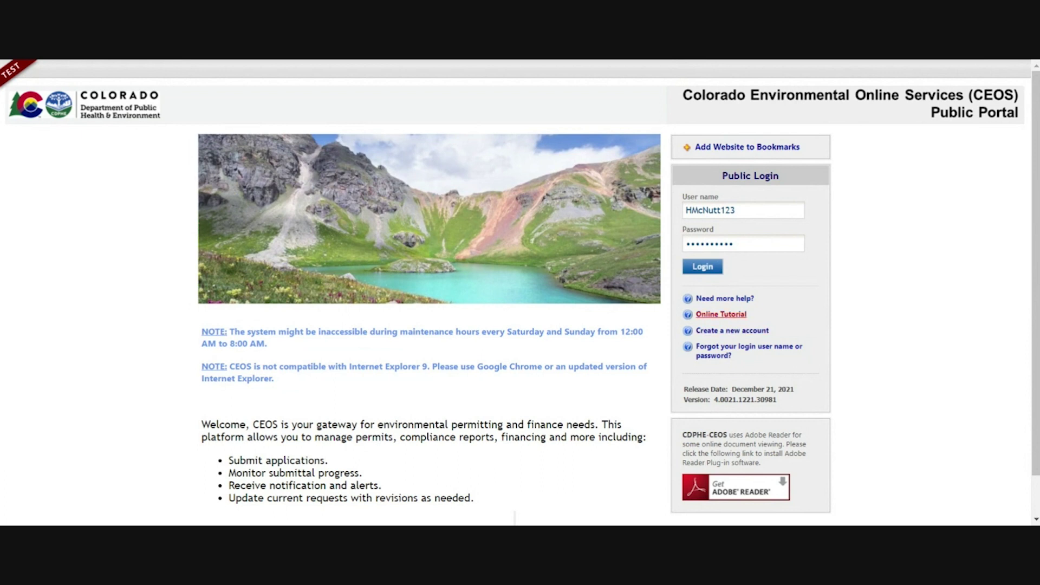
- Log in to the CEOS Public Portal with the account's user name and password
{"action": "left_click", "coordinate": [698, 265]}
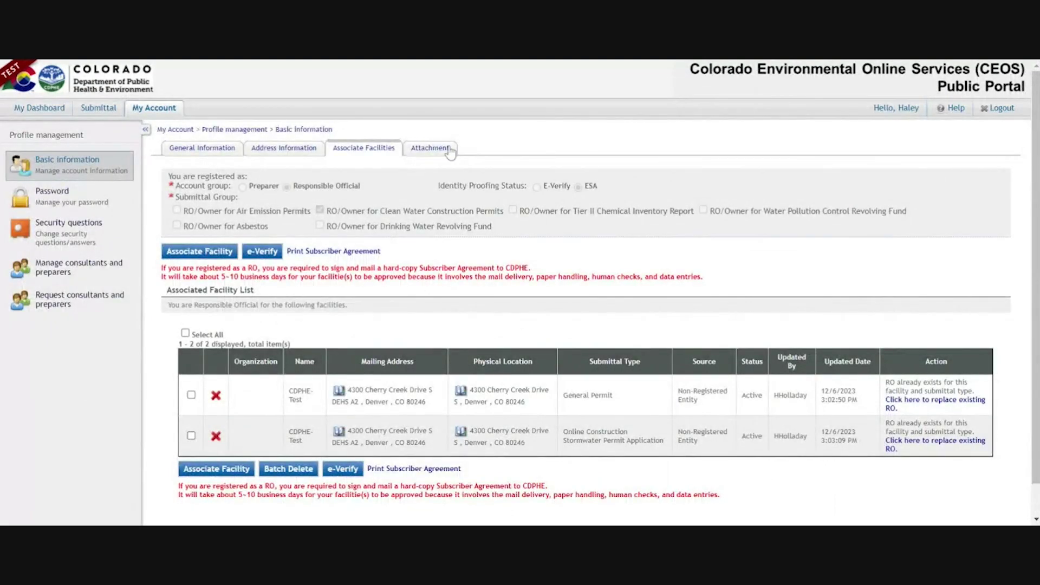
- Highlight the CDPHE-Test facility name in the associated facilities list
{"action": "triple_click", "coordinate": [311, 411]}
{"action": "left_click", "coordinate": [190, 256]}
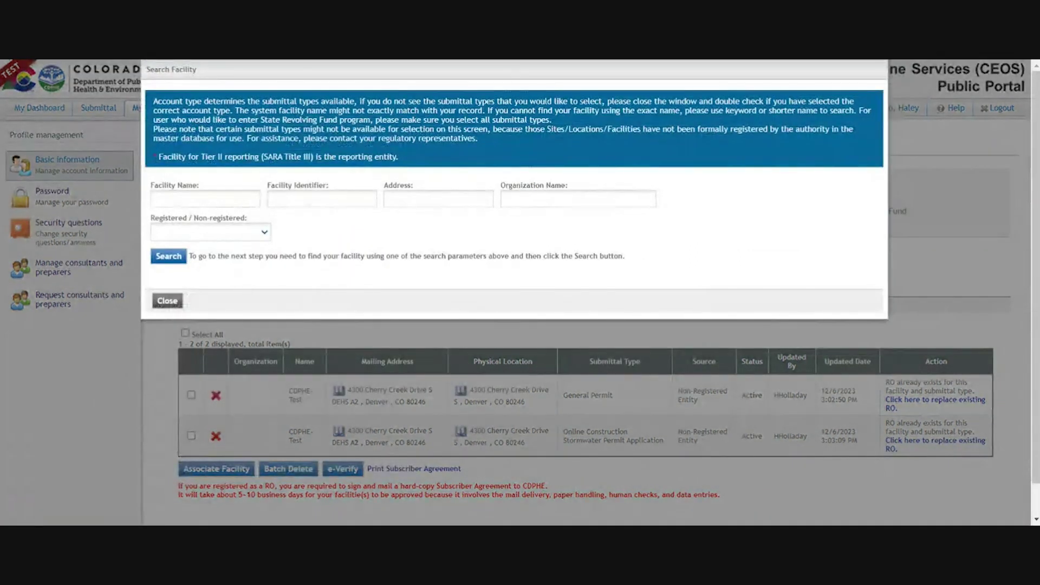
{"action": "type", "text": "fa"}
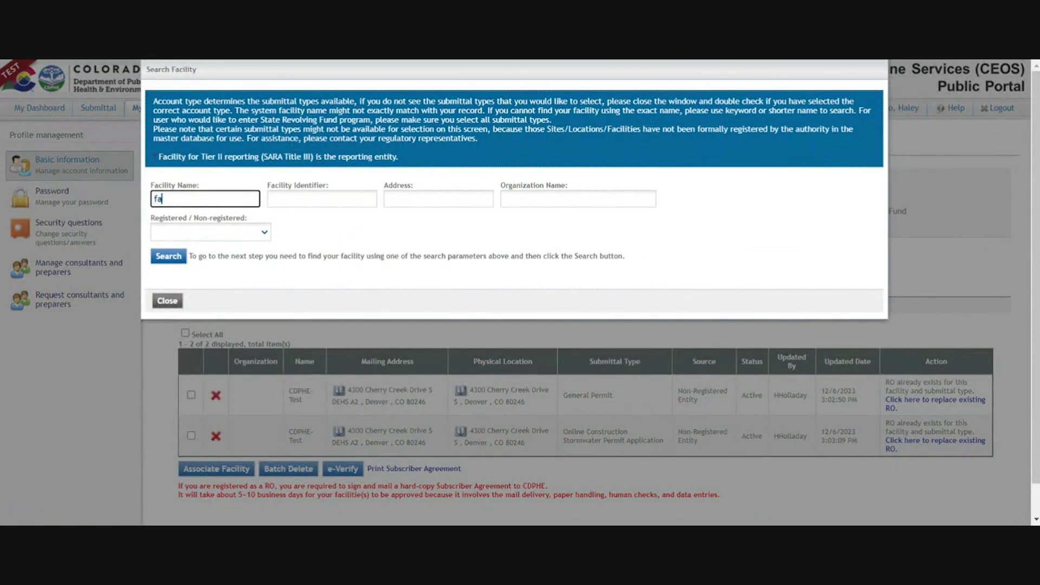
{"action": "type", "text": "cility here"}
{"action": "left_click", "coordinate": [167, 301]}
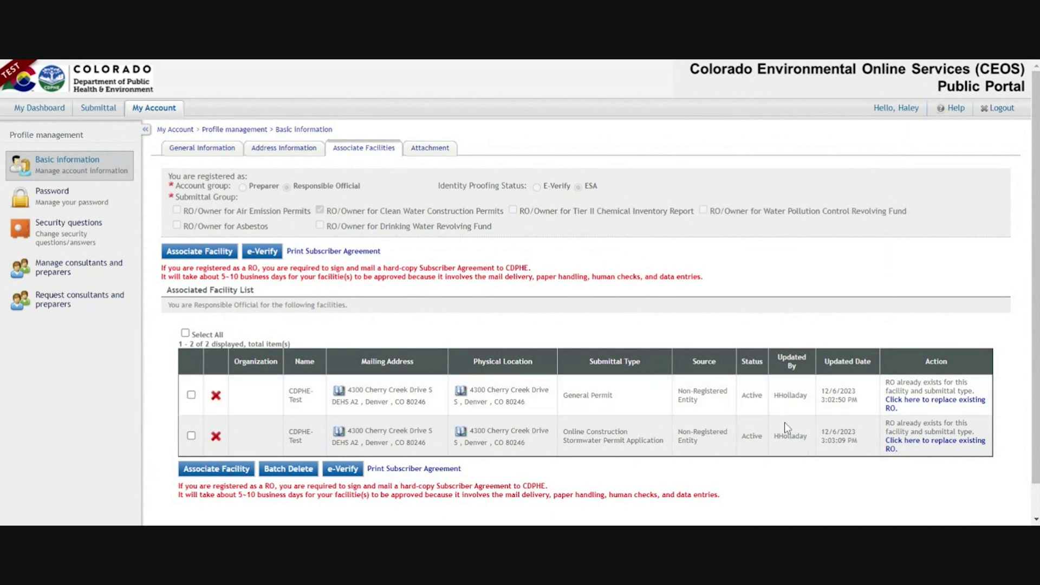
- Highlight both facilities' Active status, then bring up the Submittal menu
{"action": "double_click", "coordinate": [752, 395]}
{"action": "double_click", "coordinate": [751, 436]}
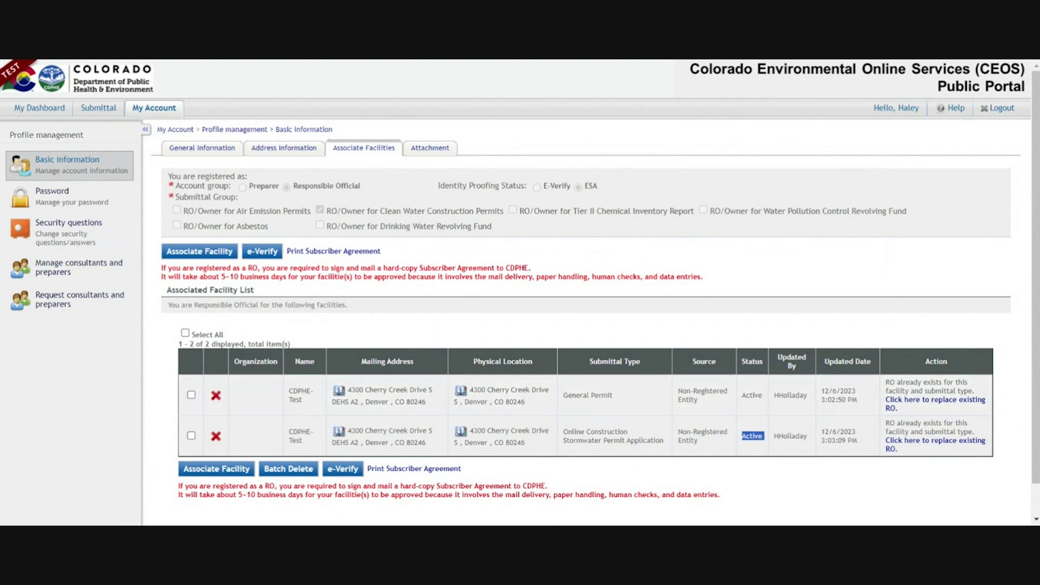
{"action": "left_click", "coordinate": [99, 109]}
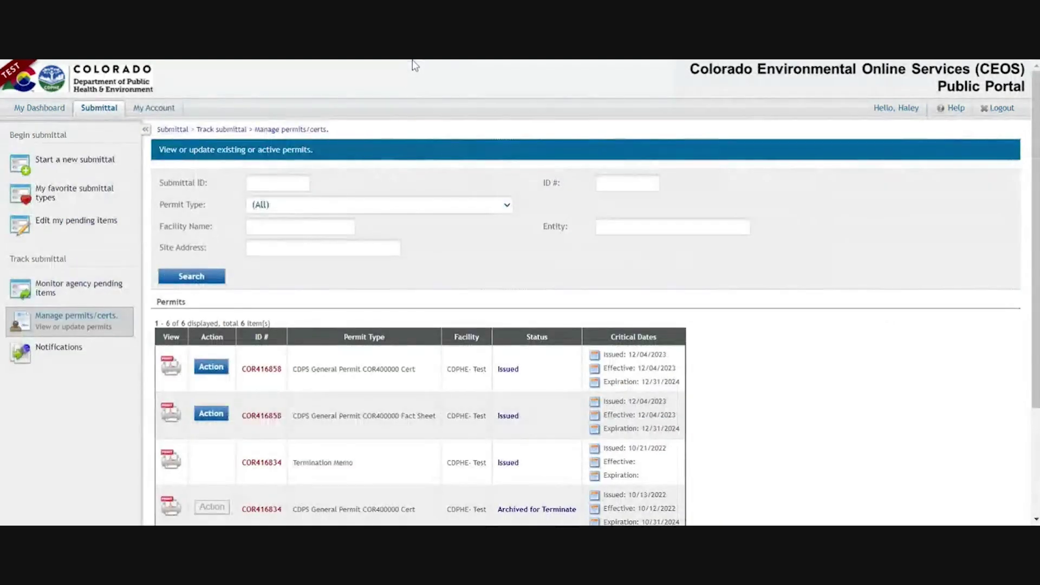
- Choose Renew as the action for certificate COR416858 in the Manage permits/certs. list
{"action": "scroll", "coordinate": [547, 244], "scroll_direction": "down", "scroll_amount": 1}
{"action": "scroll", "coordinate": [547, 241], "scroll_direction": "down", "scroll_amount": 2}
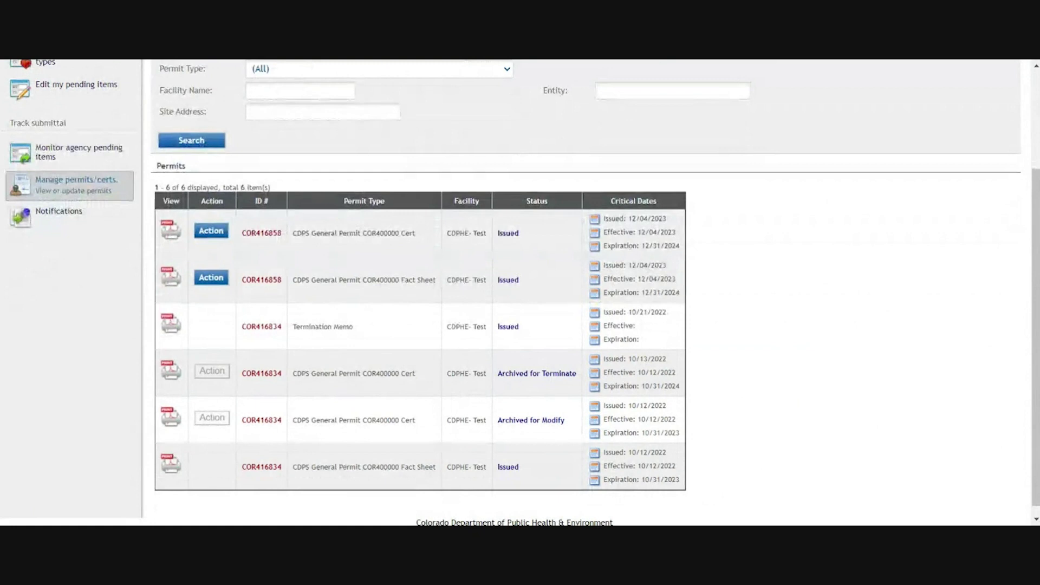
{"action": "left_click_drag", "start_coordinate": [245, 232], "coordinate": [463, 244]}
{"action": "left_click", "coordinate": [461, 244]}
{"action": "double_click", "coordinate": [262, 232]}
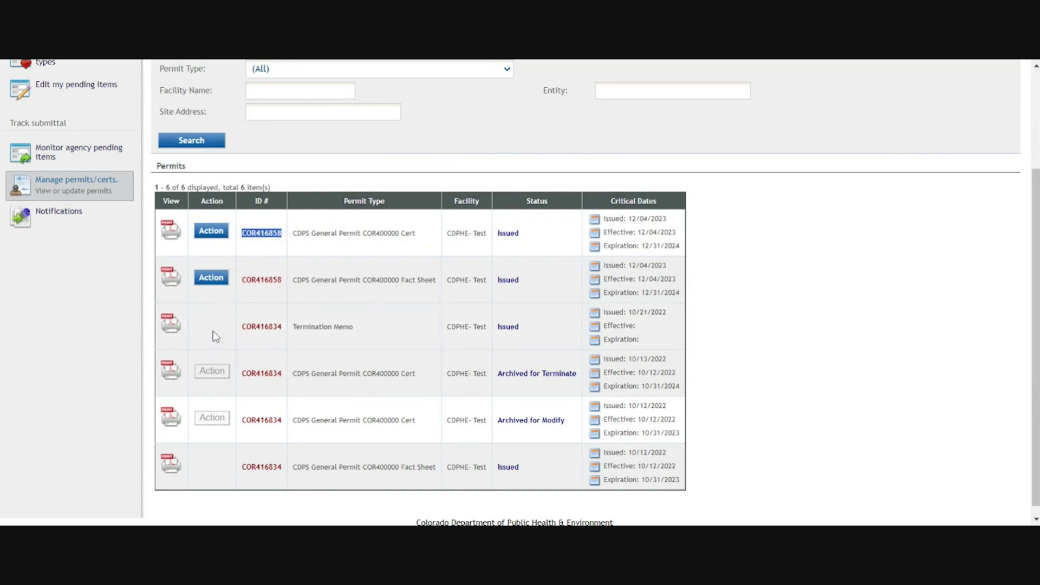
{"action": "left_click", "coordinate": [211, 232]}
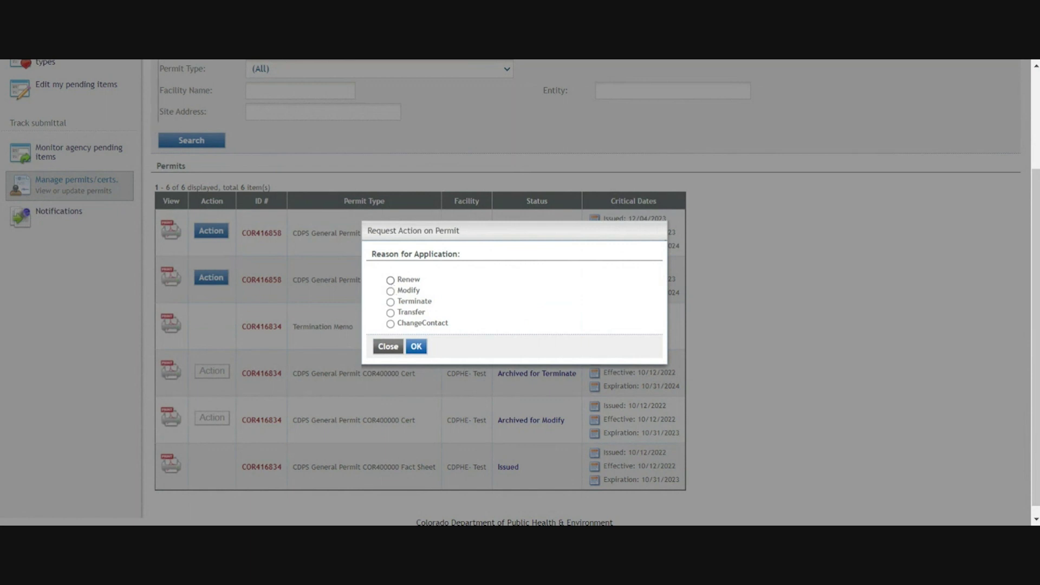
{"action": "left_click", "coordinate": [390, 280]}
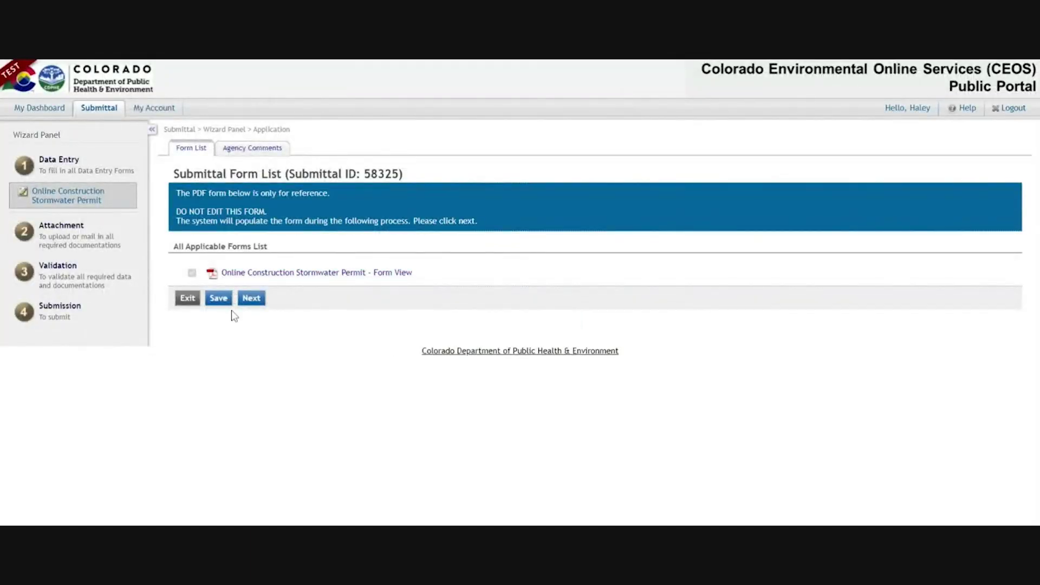
- Review the prefilled form: 4 acres, Commercial Development, 01/23/2023–01/31/2024 schedule
{"action": "left_click", "coordinate": [251, 298]}
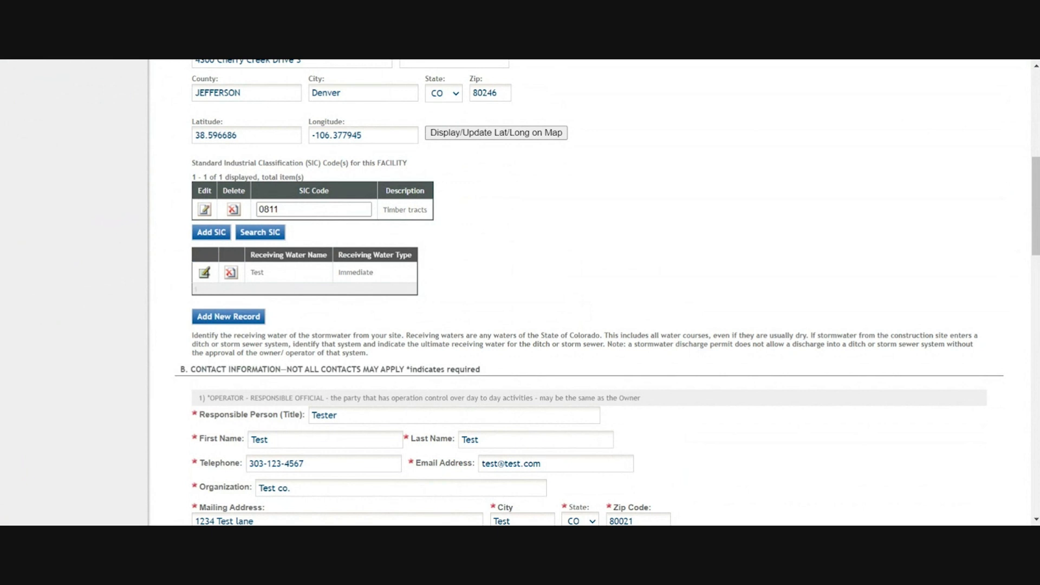
{"action": "scroll", "coordinate": [571, 202], "scroll_direction": "up", "scroll_amount": 3}
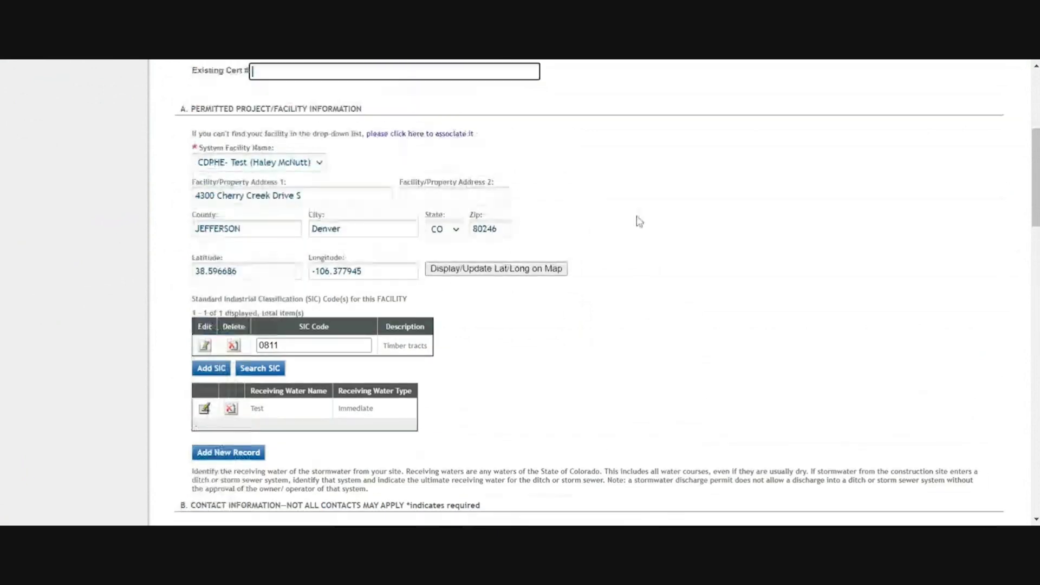
{"action": "scroll", "coordinate": [574, 214], "scroll_direction": "up", "scroll_amount": 3}
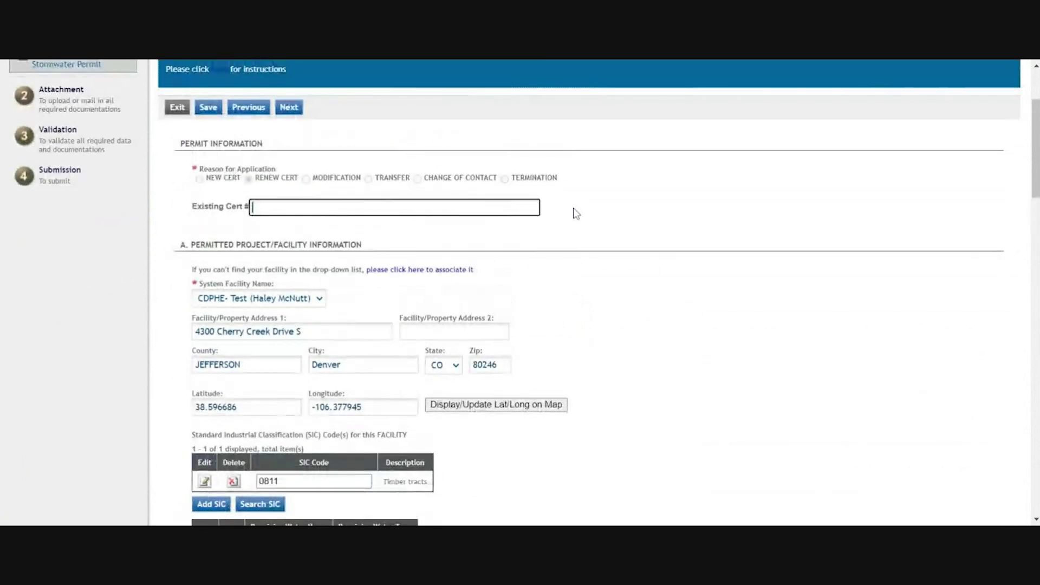
{"action": "scroll", "coordinate": [554, 216], "scroll_direction": "down", "scroll_amount": 8}
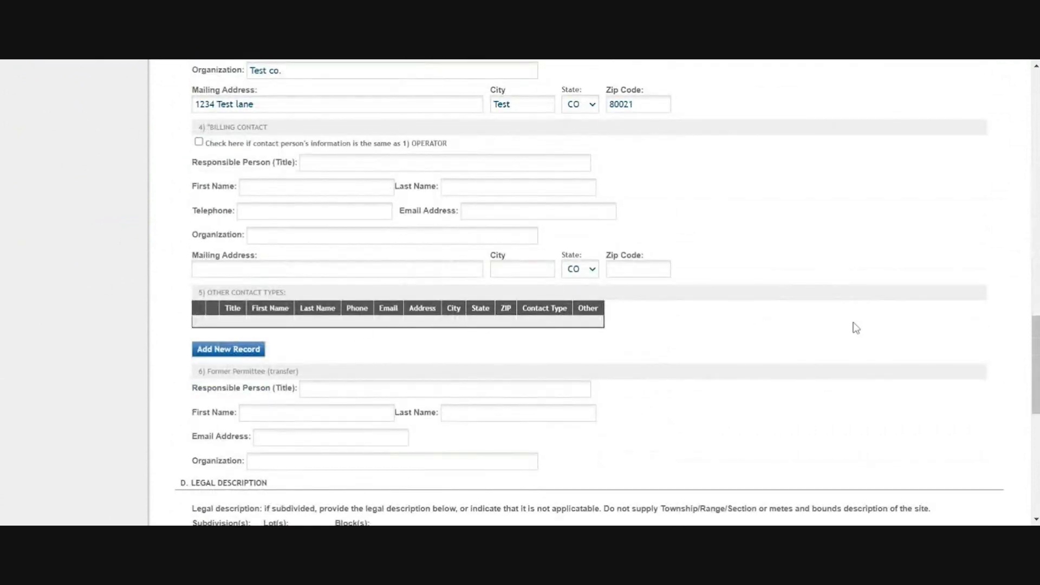
{"action": "scroll", "coordinate": [691, 354], "scroll_direction": "down", "scroll_amount": 6}
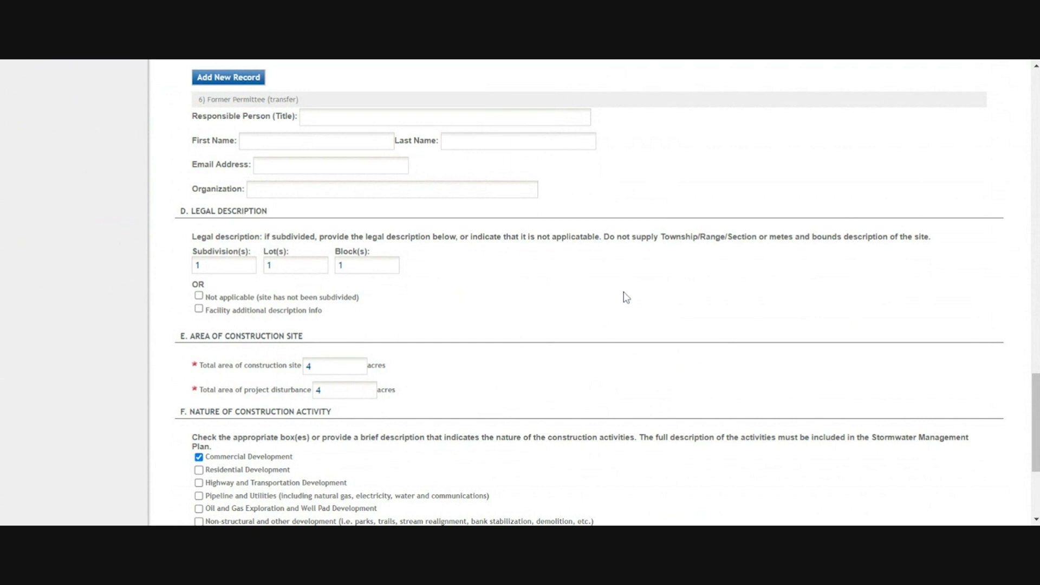
{"action": "scroll", "coordinate": [623, 292], "scroll_direction": "up", "scroll_amount": 15}
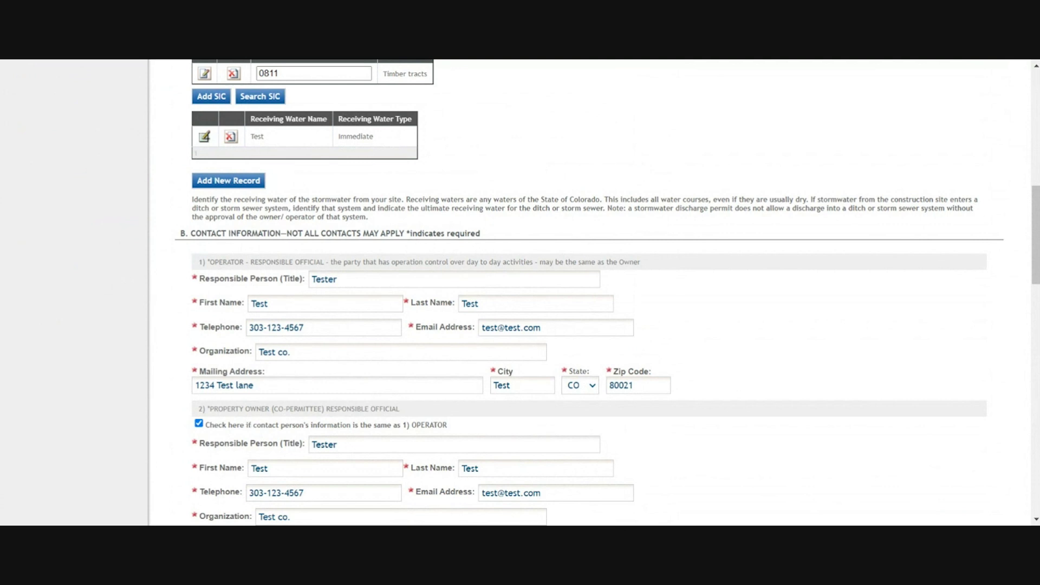
{"action": "scroll", "coordinate": [512, 292], "scroll_direction": "up", "scroll_amount": 1}
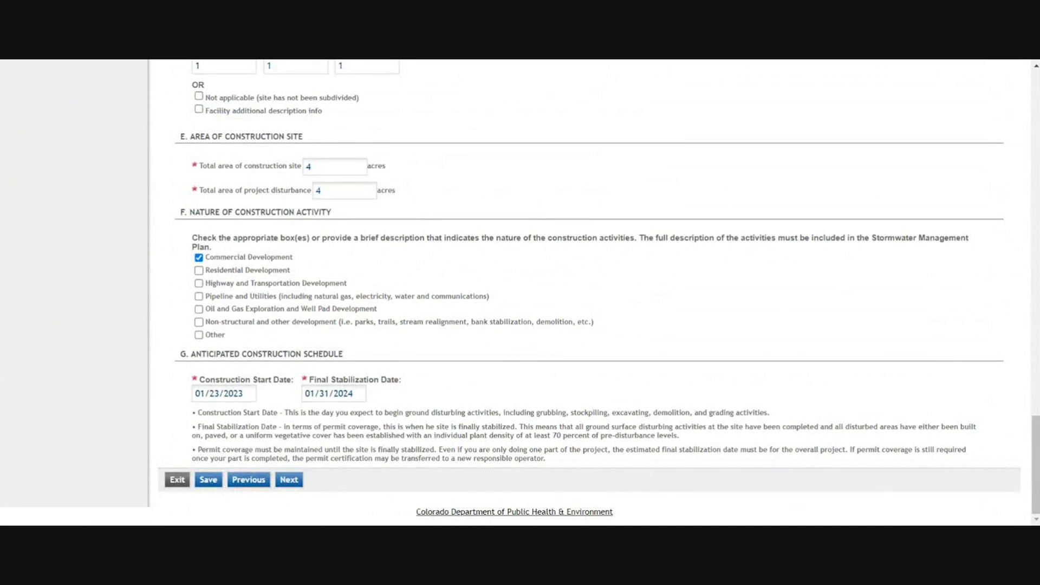
- Upload the Attachment D draft .docx file under the required Map category
{"action": "left_click", "coordinate": [290, 480]}
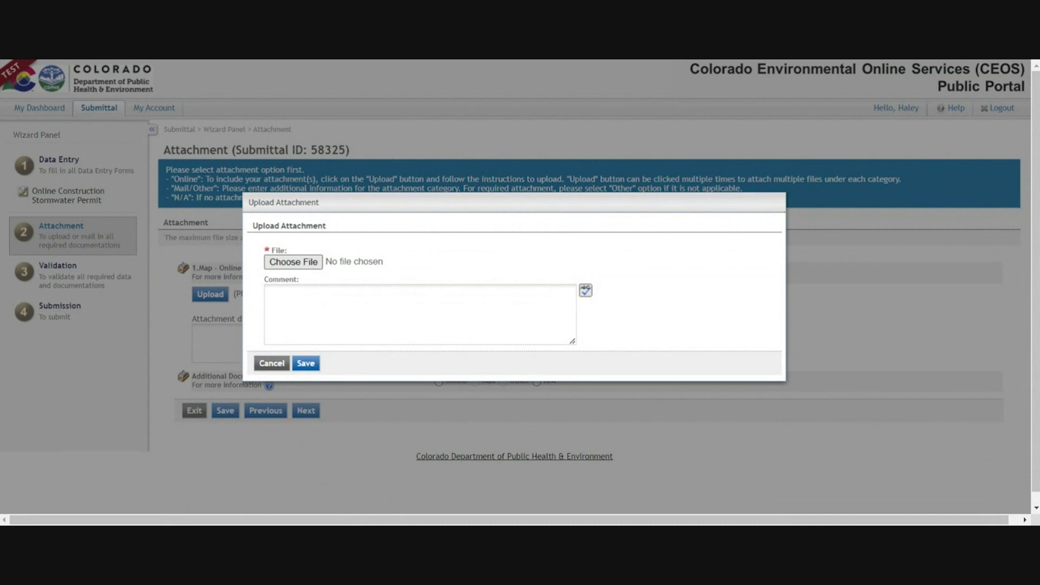
{"action": "key", "text": "Return"}
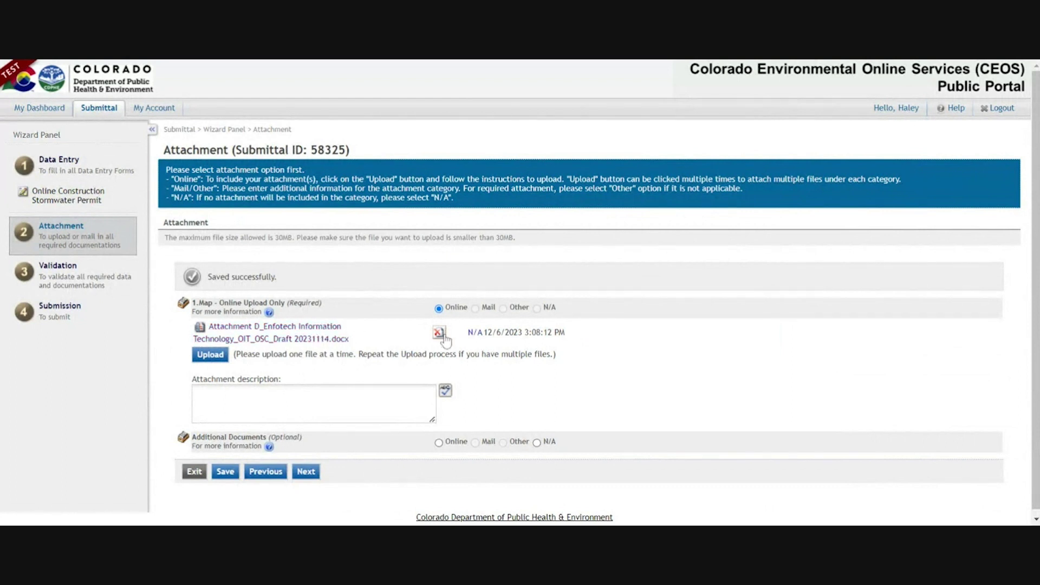
- Review the validation checks, then return to the stormwater permit form for editing
{"action": "left_click", "coordinate": [312, 480]}
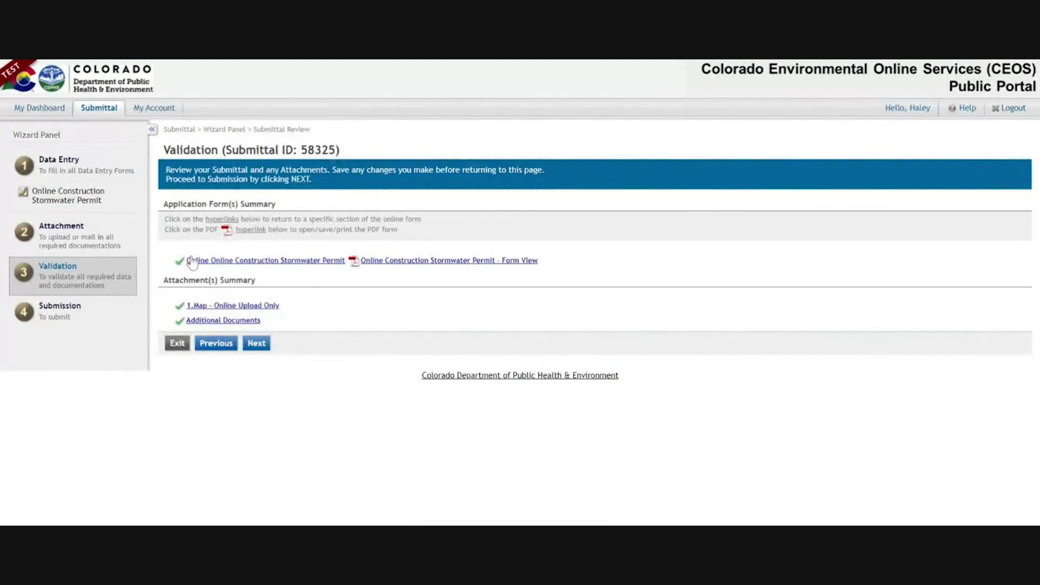
{"action": "mouse_move", "coordinate": [181, 308]}
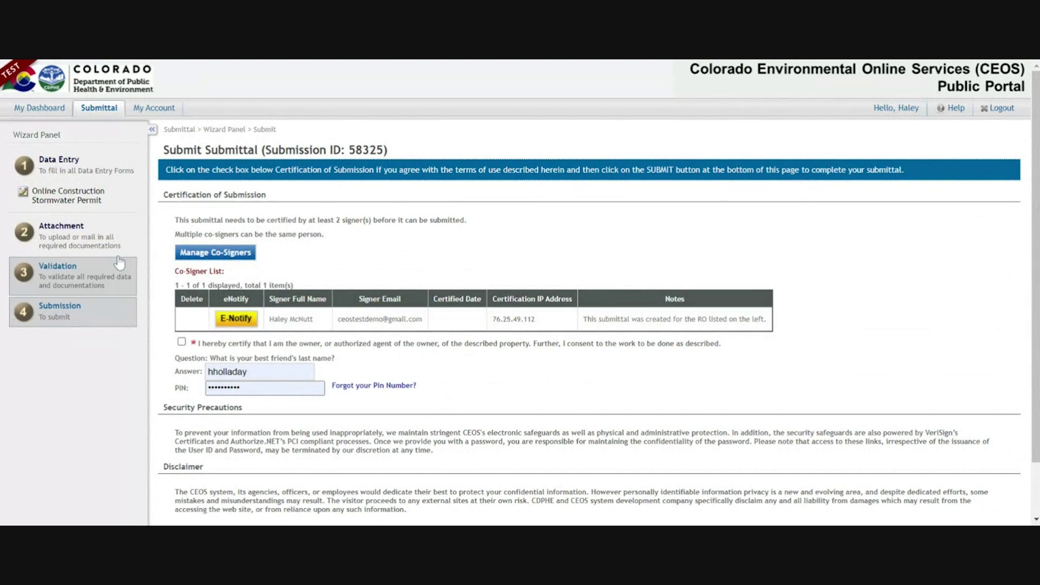
{"action": "left_click", "coordinate": [122, 198]}
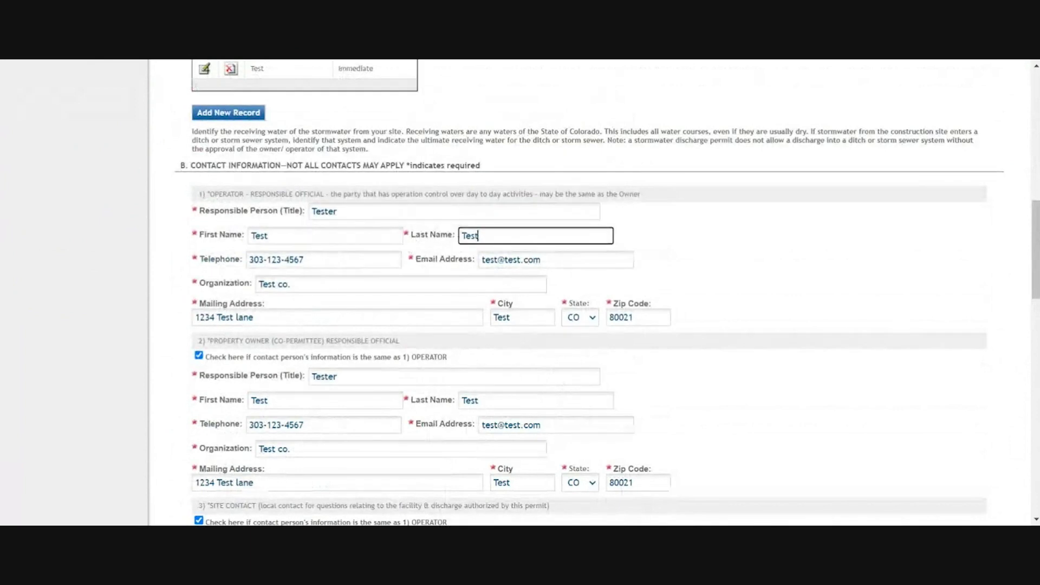
- Enter the operator contact's first and last name and save the contact
{"action": "key", "text": "shift+Tab"}
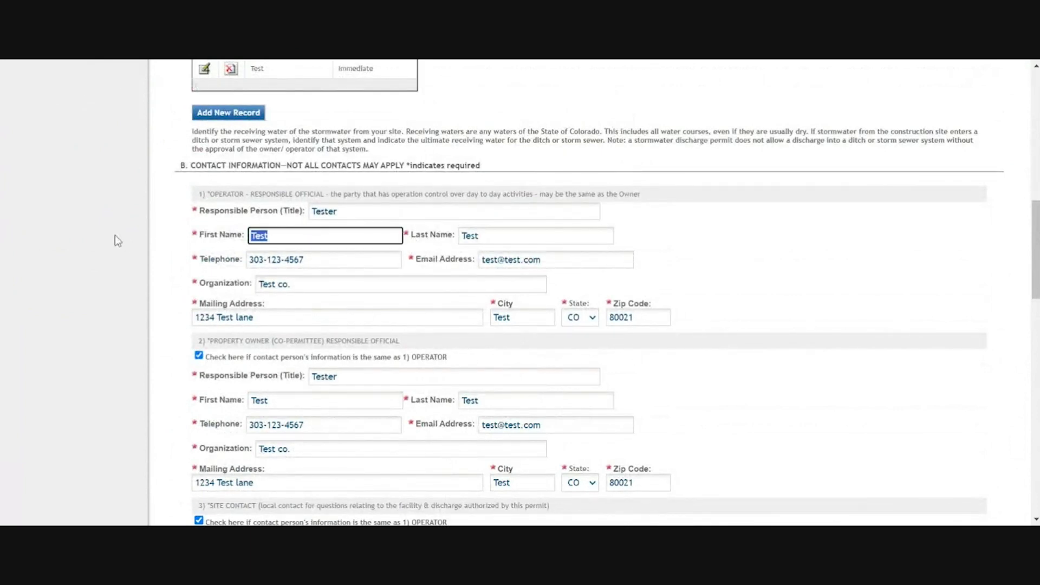
{"action": "key", "text": "Tab"}
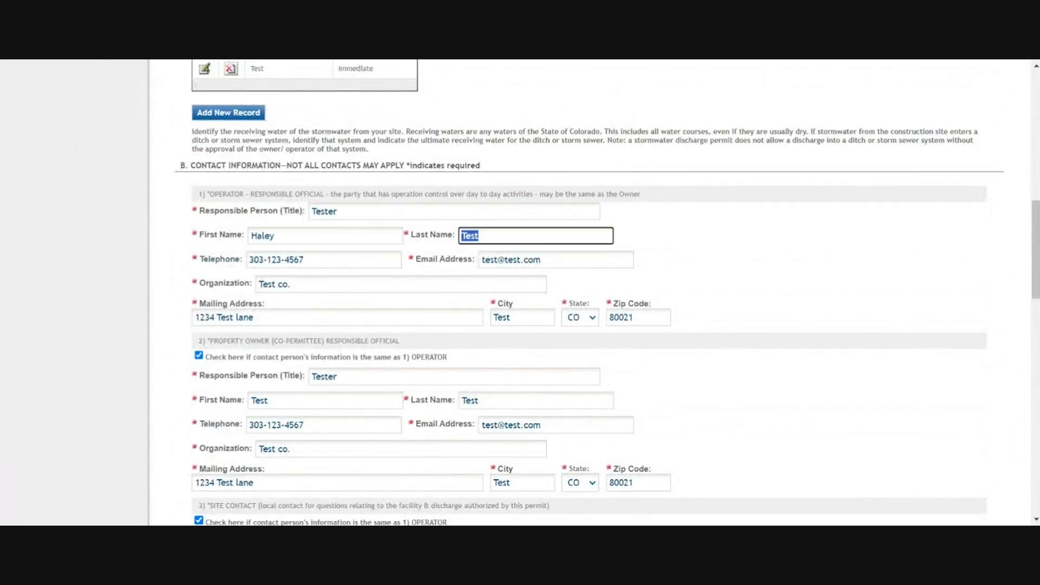
{"action": "type", "text": "CDPHE"}
{"action": "scroll", "coordinate": [503, 364], "scroll_direction": "up", "scroll_amount": 3}
{"action": "scroll", "coordinate": [666, 413], "scroll_direction": "down", "scroll_amount": 15}
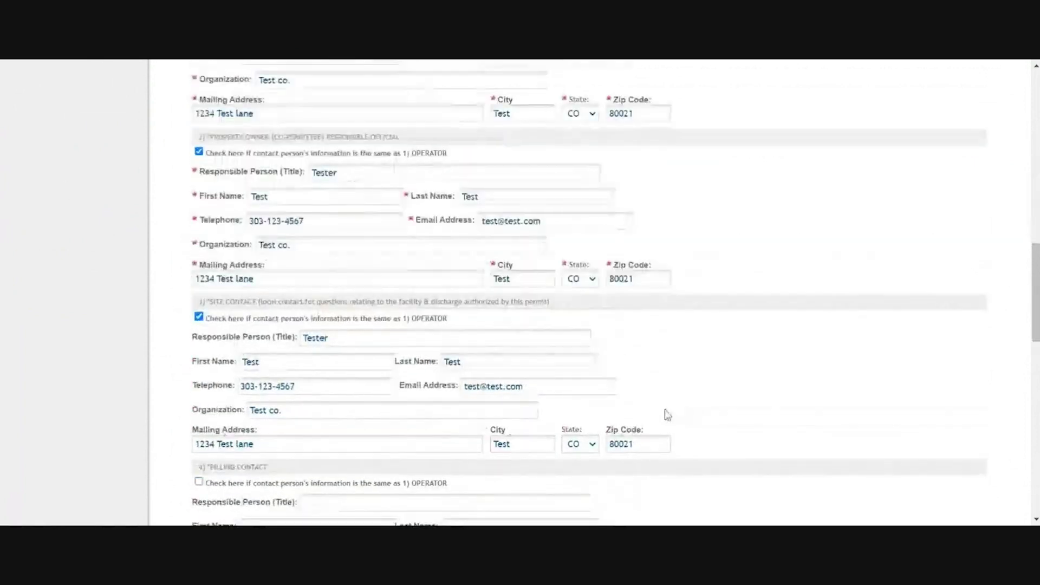
{"action": "left_click", "coordinate": [210, 480]}
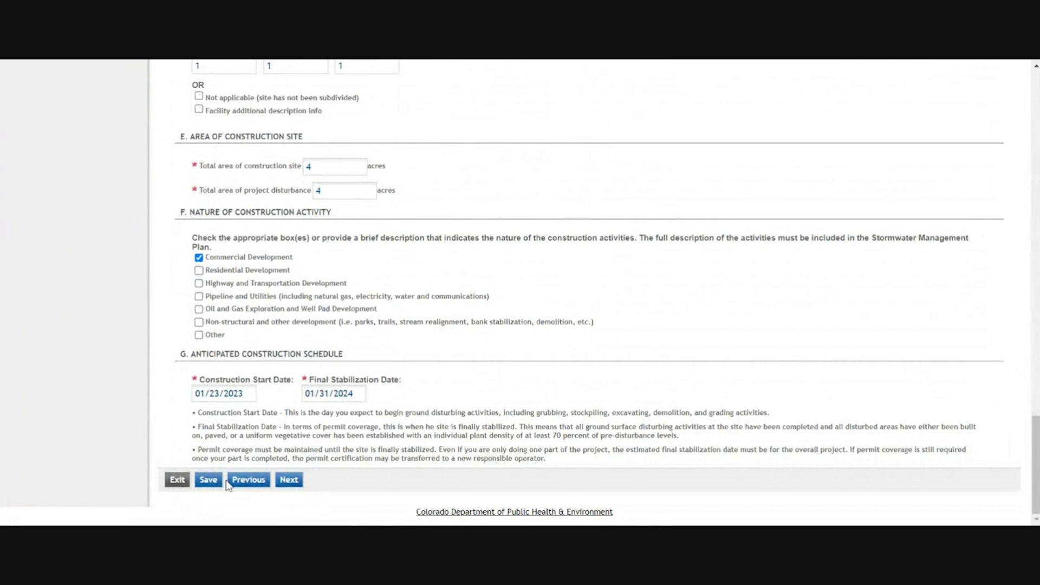
- Check which co-signer is listed on the submission step
{"action": "scroll", "coordinate": [216, 303], "scroll_direction": "up", "scroll_amount": 4}
{"action": "scroll", "coordinate": [190, 256], "scroll_direction": "up", "scroll_amount": 6}
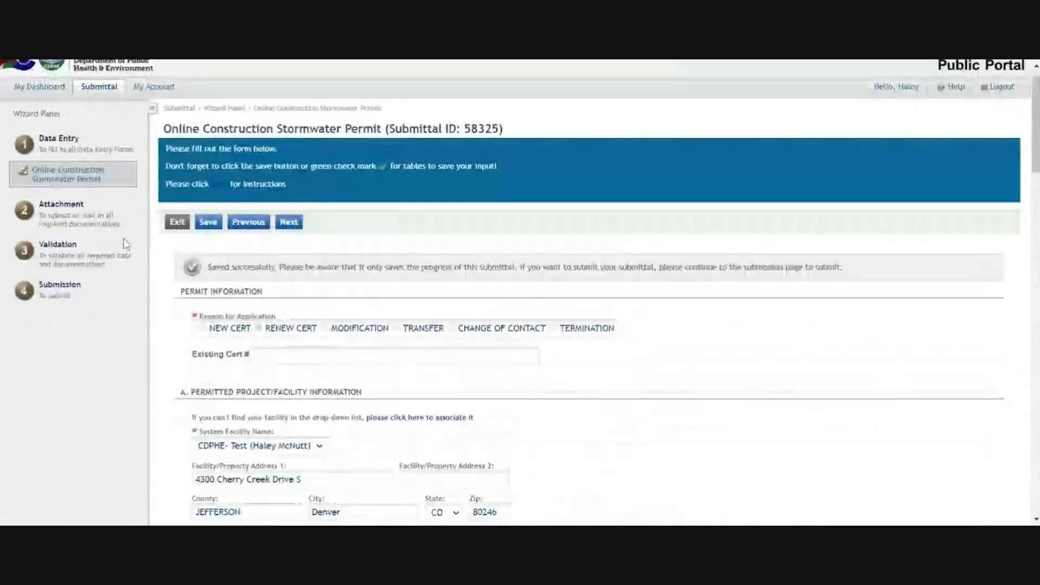
{"action": "left_click", "coordinate": [81, 322]}
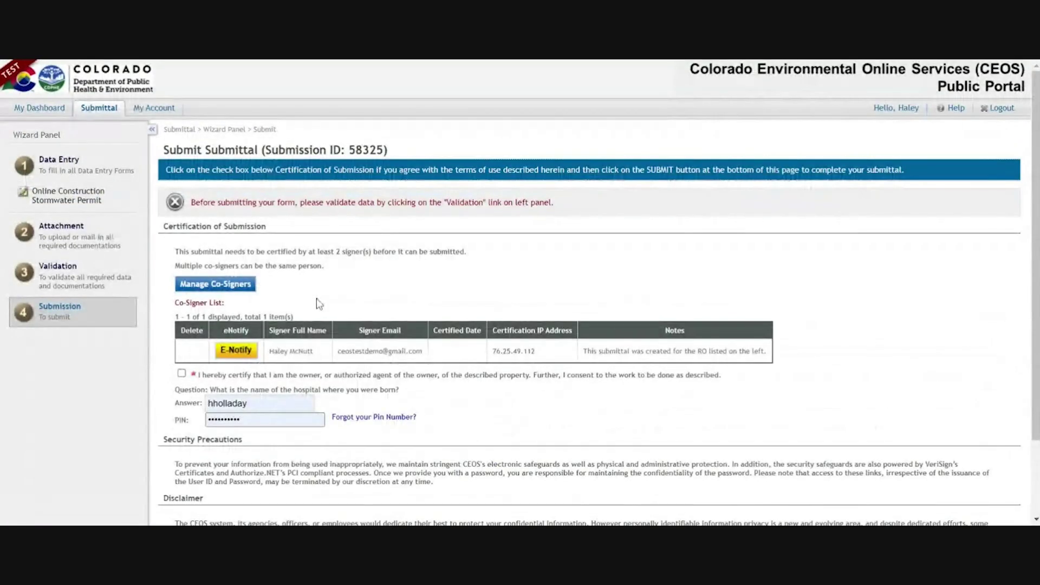
{"action": "left_click_drag", "start_coordinate": [269, 351], "coordinate": [313, 351]}
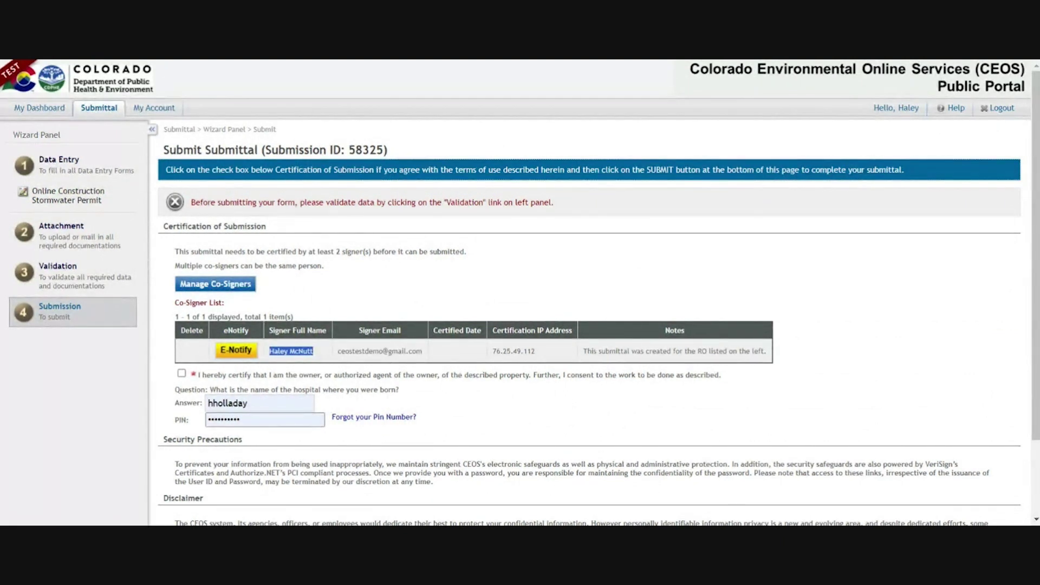
- Replace the operator's last name so it matches the signer's
{"action": "left_click", "coordinate": [66, 200]}
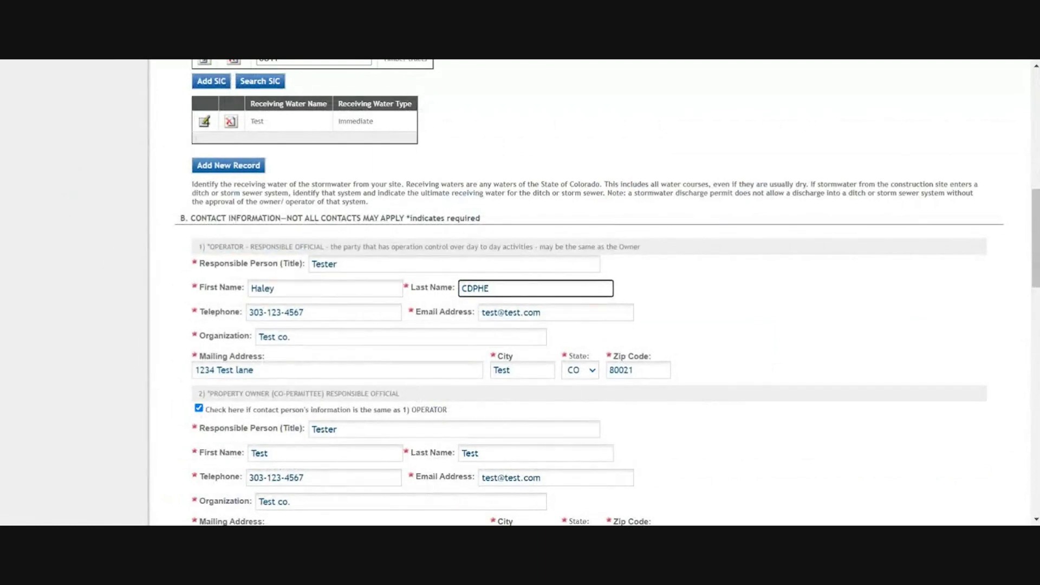
{"action": "key", "text": "ctrl+a"}
{"action": "left_click", "coordinate": [304, 283]}
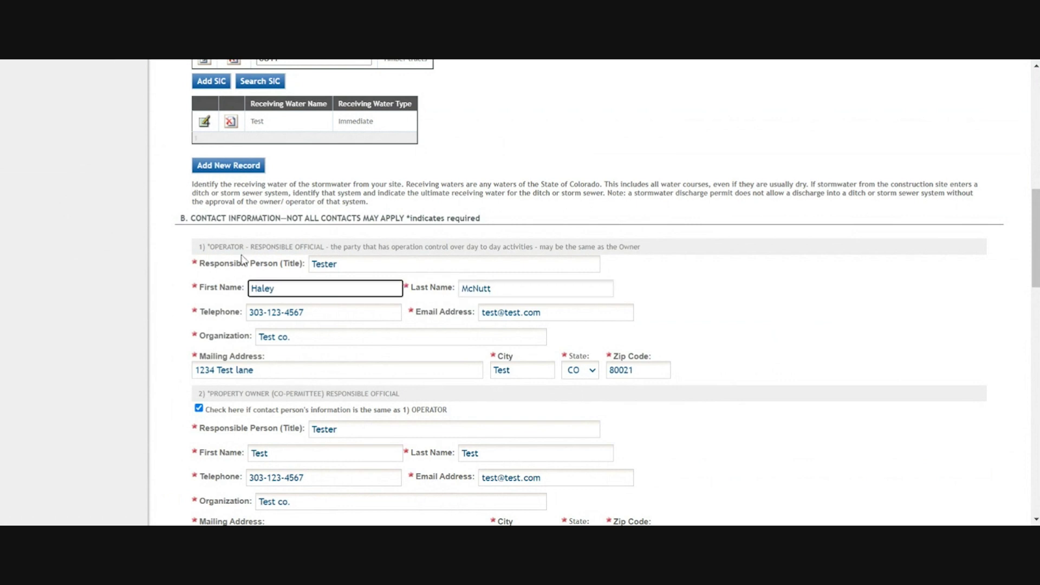
{"action": "left_click_drag", "start_coordinate": [244, 247], "coordinate": [199, 247]}
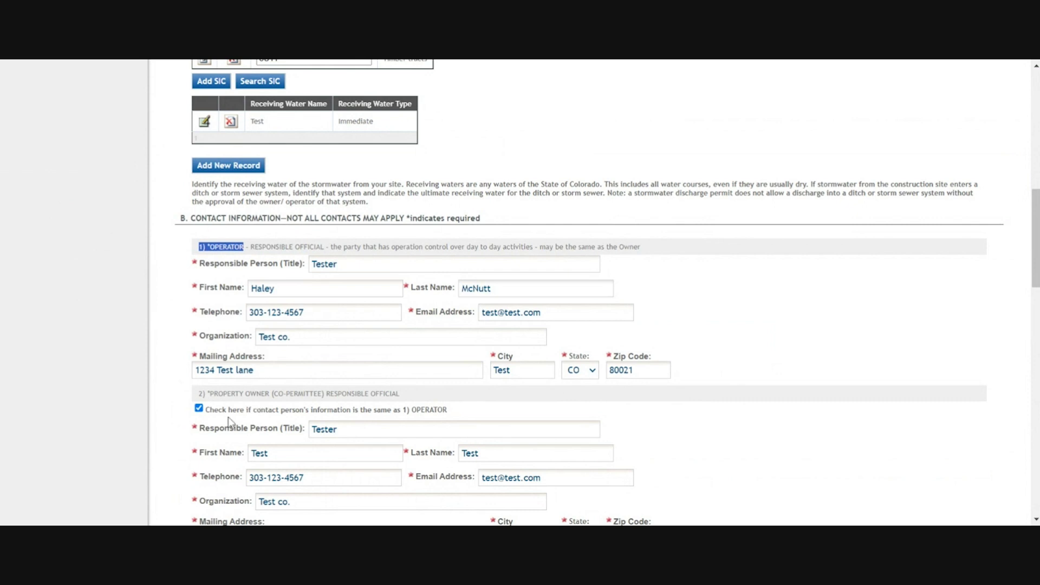
{"action": "left_click_drag", "start_coordinate": [275, 393], "coordinate": [176, 403]}
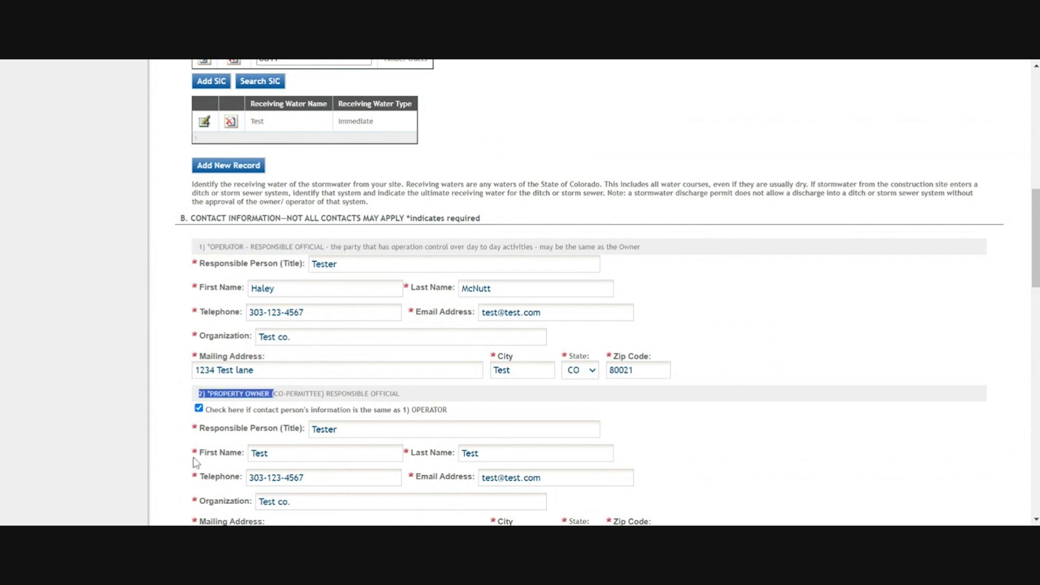
- Change the property owner's placeholder first and last name to the signer's names
{"action": "left_click_drag", "start_coordinate": [271, 453], "coordinate": [237, 465]}
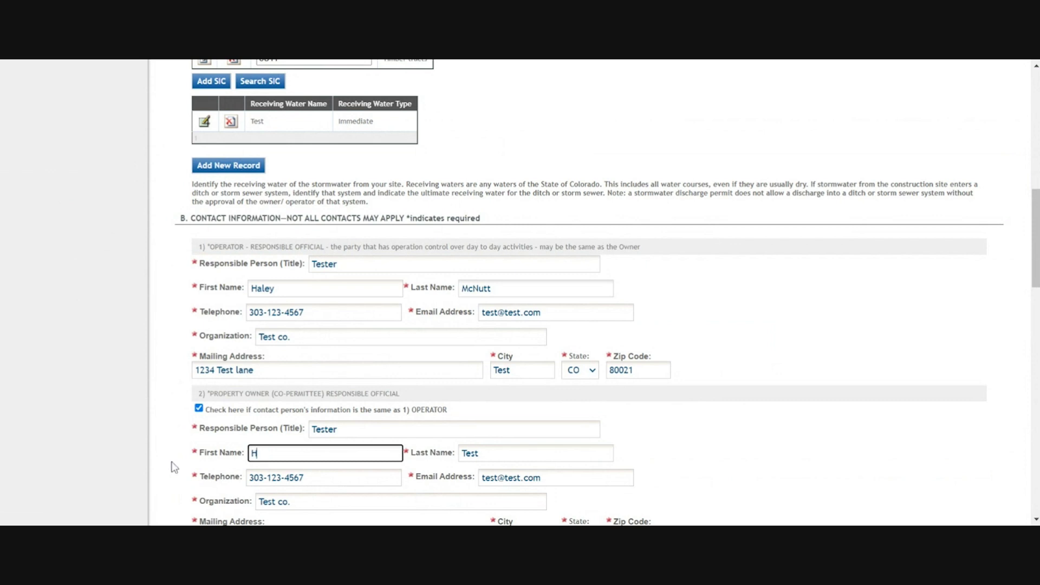
{"action": "key", "text": "Tab"}
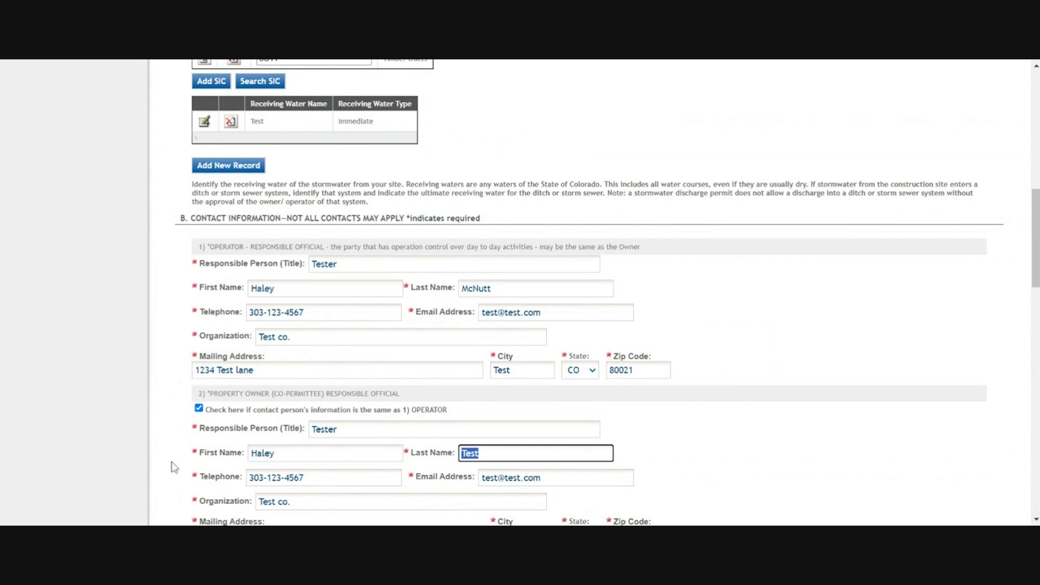
{"action": "left_click", "coordinate": [802, 454]}
{"action": "scroll", "coordinate": [684, 462], "scroll_direction": "down", "scroll_amount": 14}
{"action": "scroll", "coordinate": [193, 508], "scroll_direction": "down", "scroll_amount": 5}
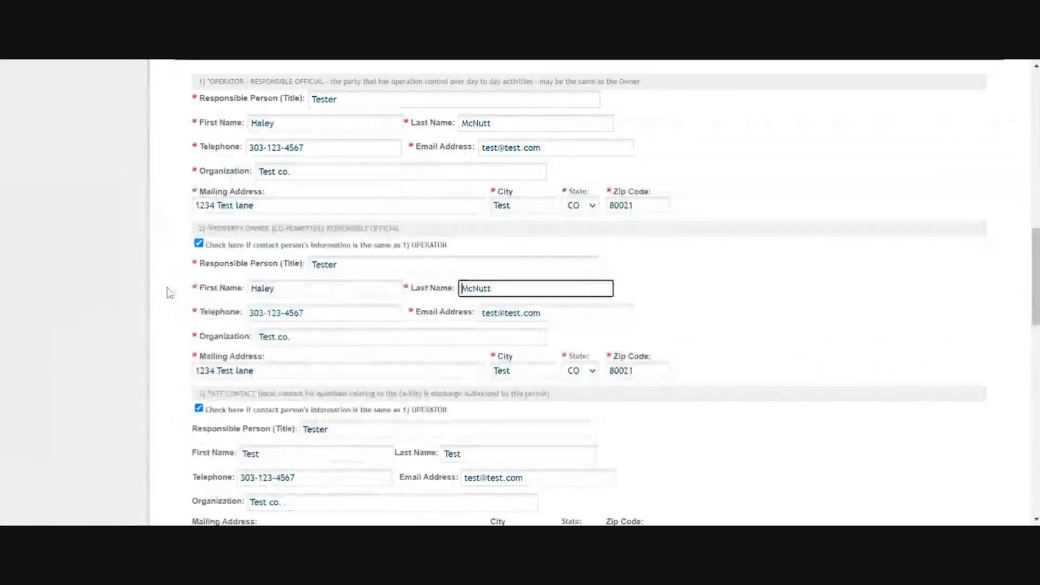
{"action": "scroll", "coordinate": [163, 277], "scroll_direction": "up", "scroll_amount": 4}
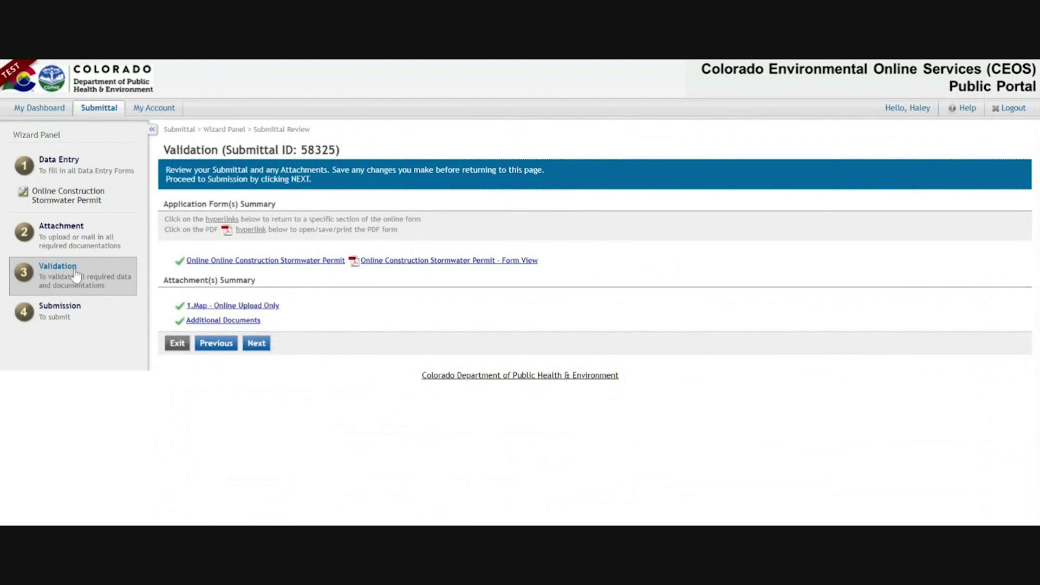
- Add a second signer to submittal 58325 through Manage Co-Signers
{"action": "left_click", "coordinate": [257, 345]}
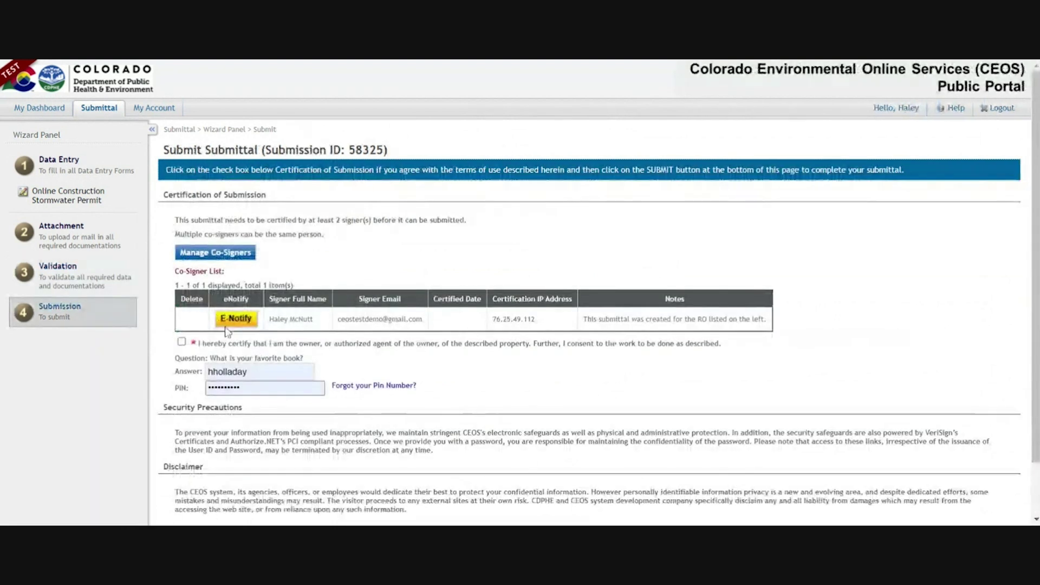
{"action": "left_click", "coordinate": [190, 254]}
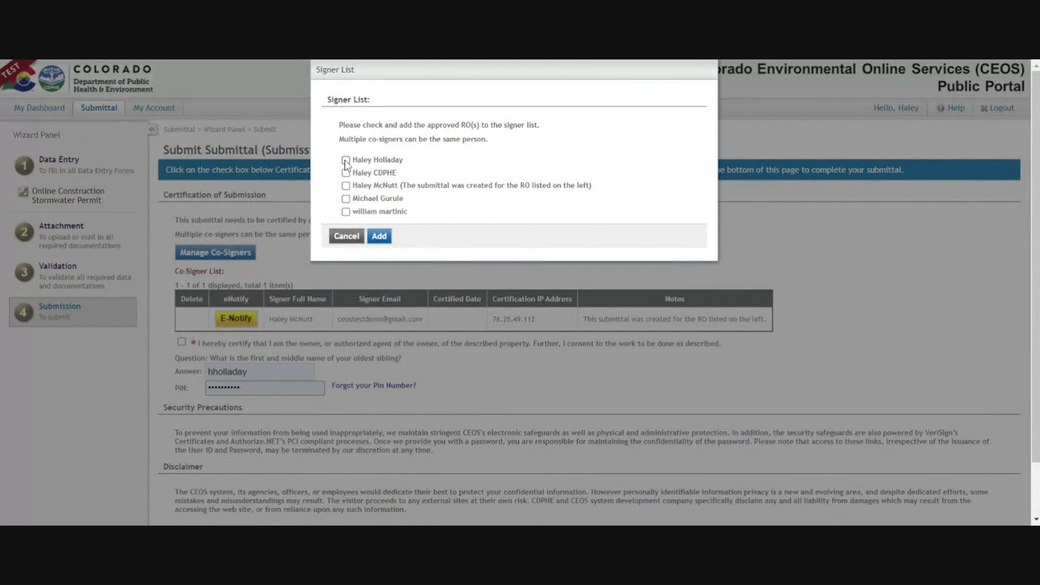
{"action": "left_click", "coordinate": [346, 185]}
{"action": "left_click", "coordinate": [378, 237]}
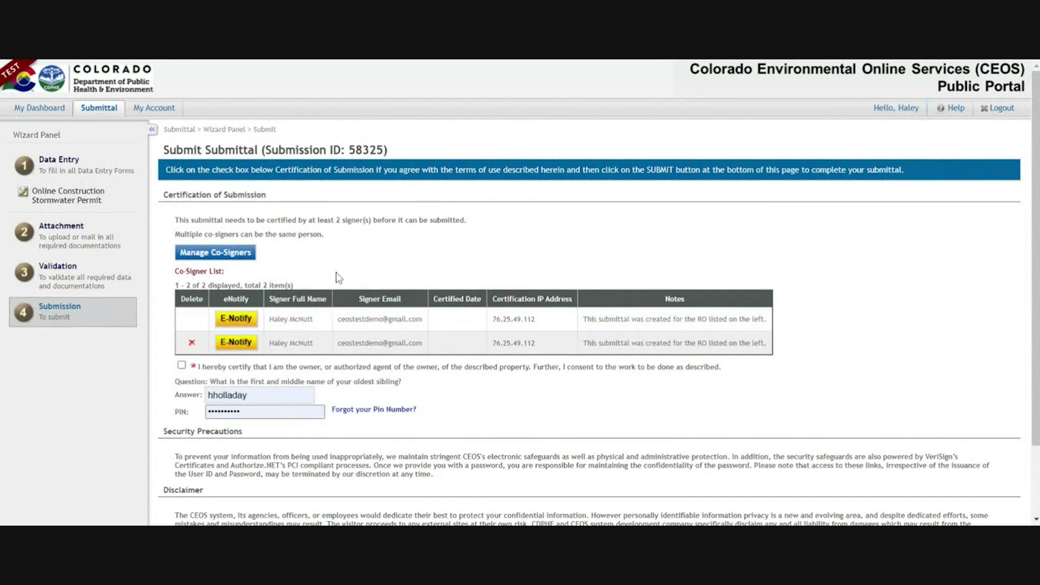
- Accept the certification statement, enter the security answer and PIN, and certify for both signers
{"action": "left_click", "coordinate": [181, 365]}
{"action": "key", "text": "Tab"}
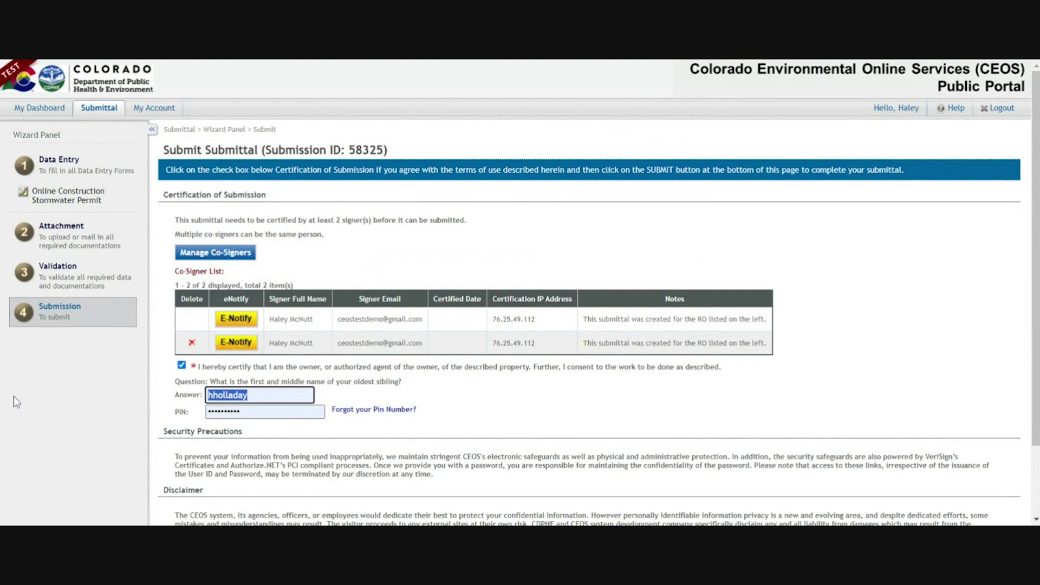
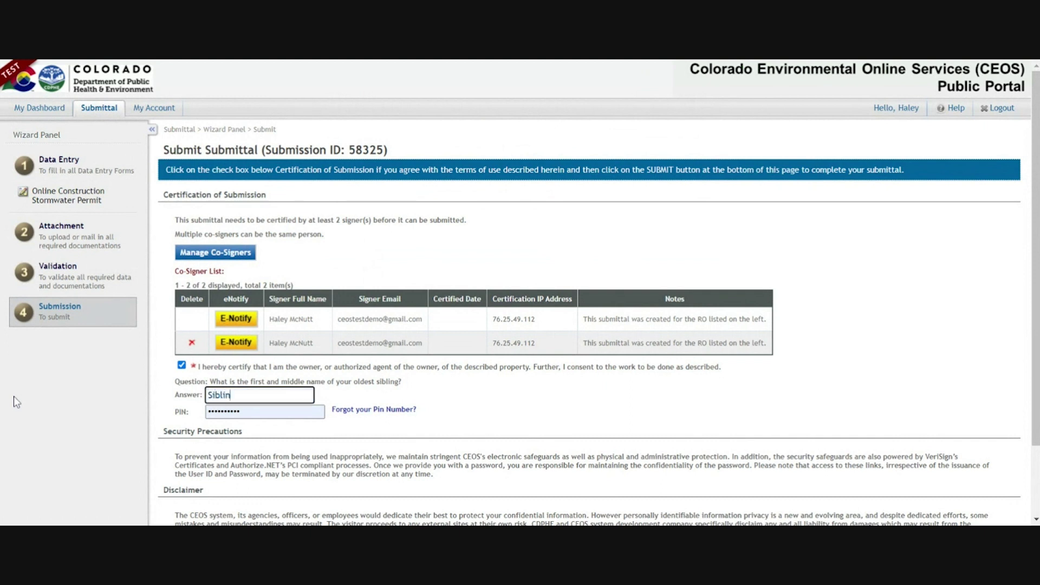
{"action": "key", "text": "Tab"}
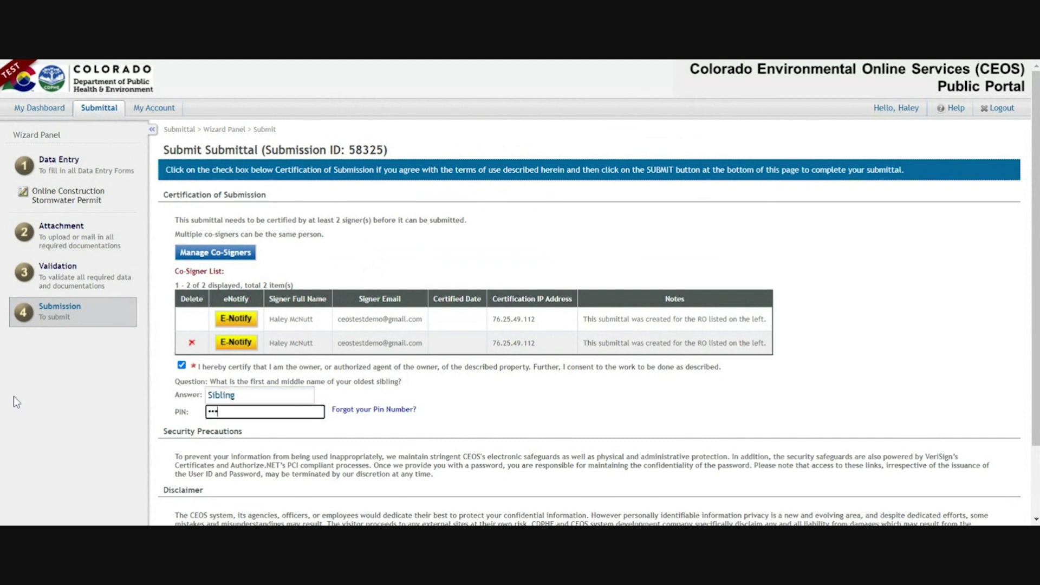
{"action": "scroll", "coordinate": [206, 282], "scroll_direction": "down", "scroll_amount": 3}
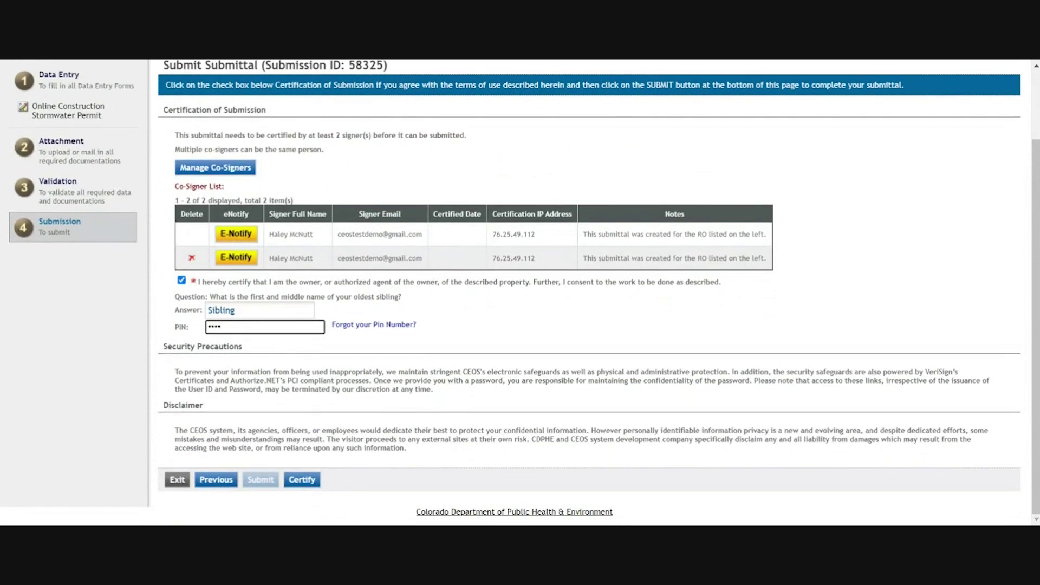
{"action": "left_click", "coordinate": [308, 490]}
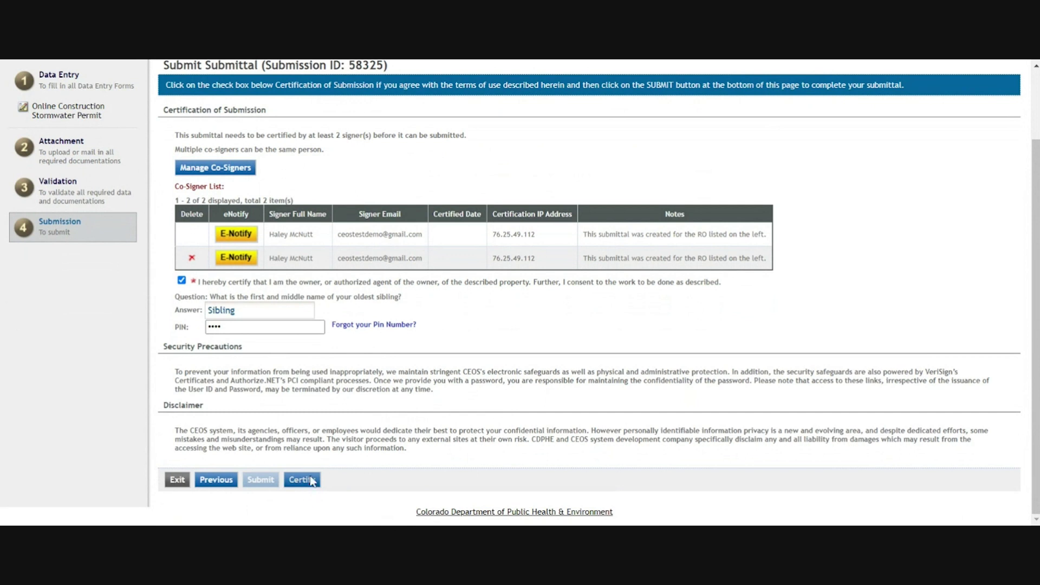
{"action": "left_click", "coordinate": [310, 481]}
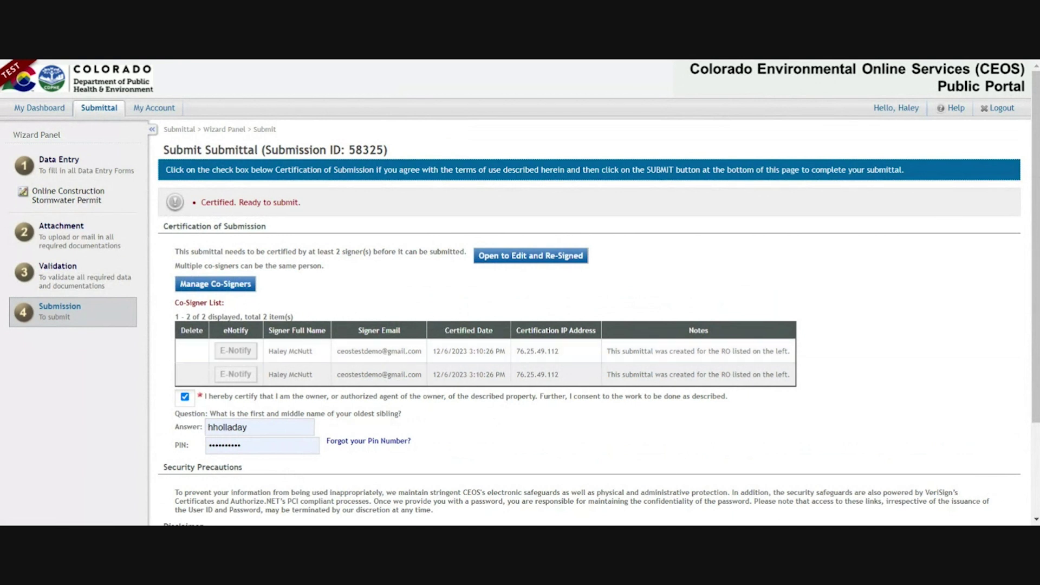
- Replace the prefilled security answer, re-enter the PIN, and submit the certified renewal application
{"action": "key", "text": "Tab"}
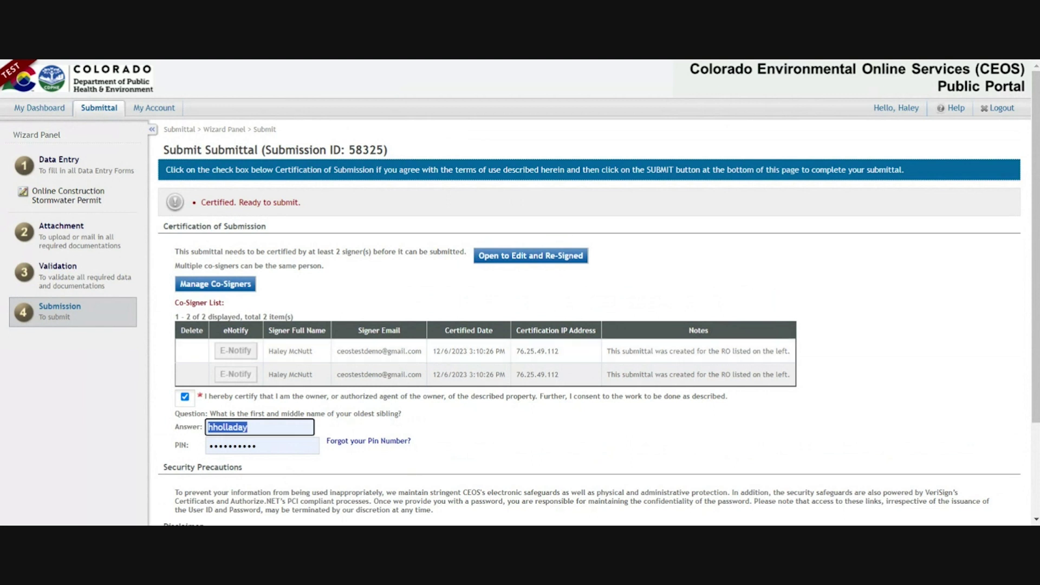
{"action": "key", "text": "End"}
{"action": "left_click", "coordinate": [498, 452]}
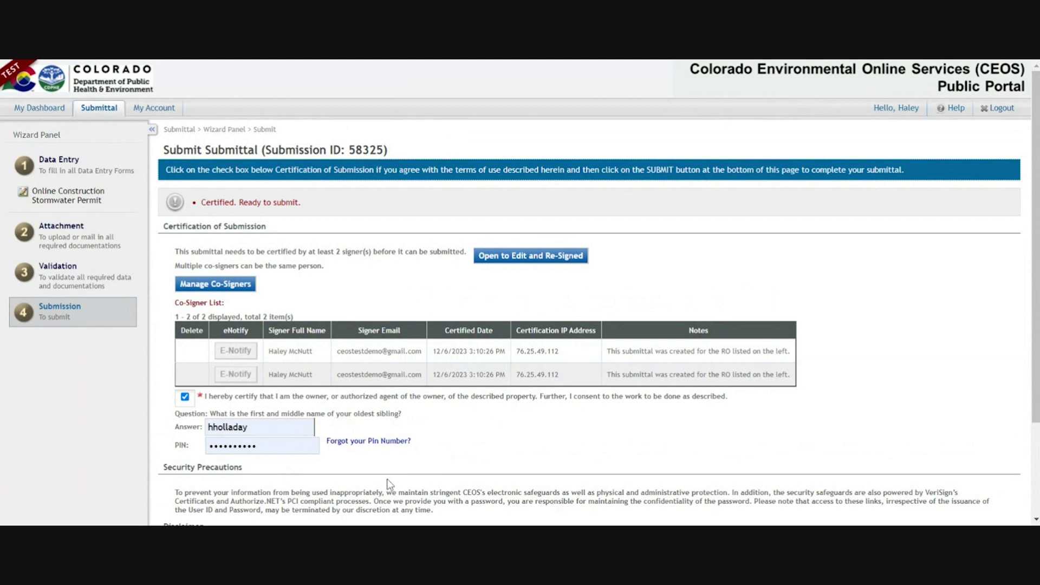
{"action": "left_click_drag", "start_coordinate": [248, 427], "coordinate": [211, 427]}
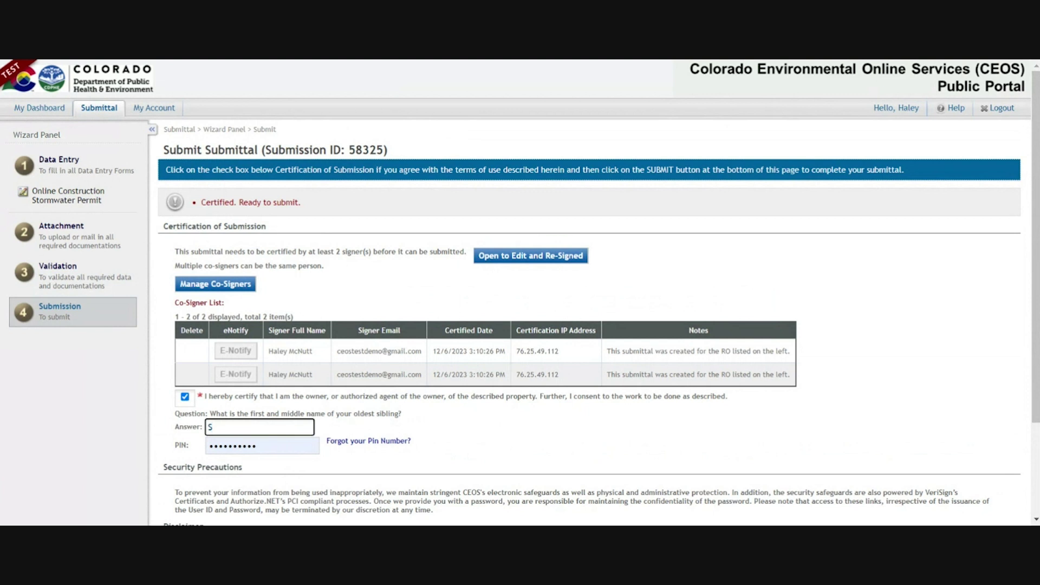
{"action": "key", "text": "Tab"}
{"action": "type", "text": "•••"}
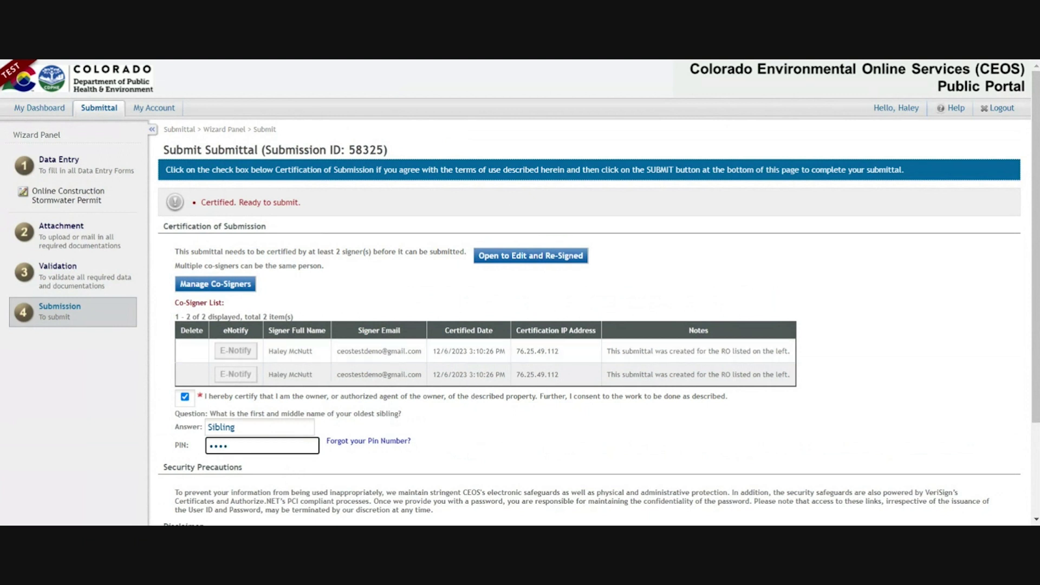
{"action": "scroll", "coordinate": [368, 441], "scroll_direction": "down", "scroll_amount": 3}
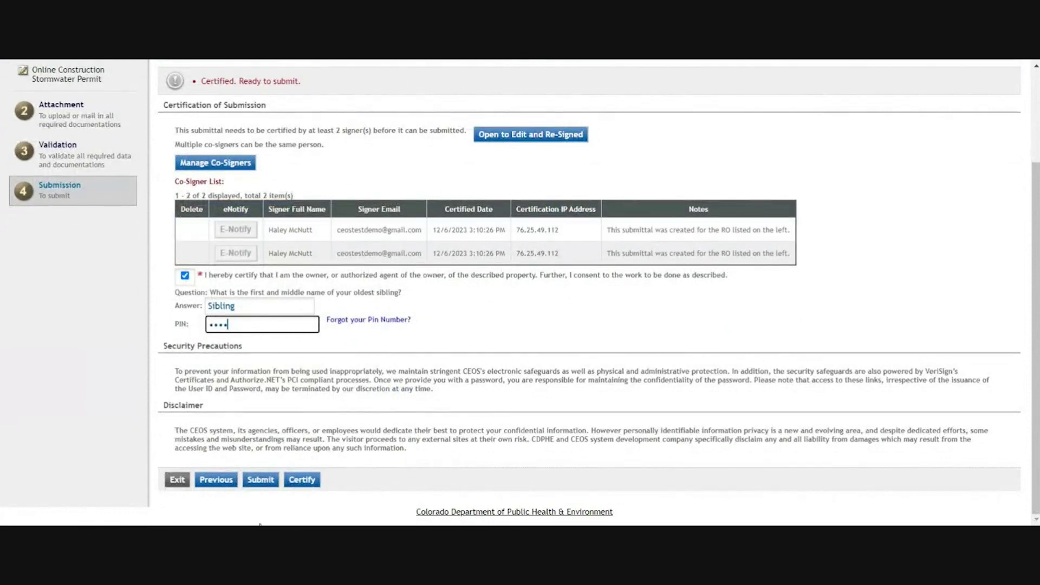
{"action": "left_click", "coordinate": [267, 487]}
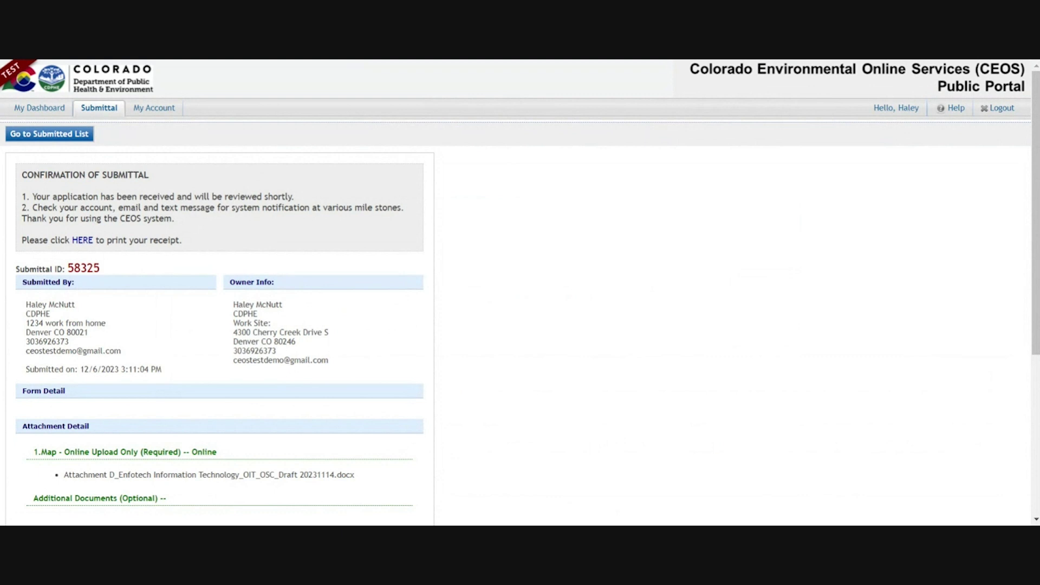
- Highlight Submittal ID 58325 on the Confirmation of Submittal page
{"action": "left_click_drag", "start_coordinate": [67, 268], "coordinate": [131, 274]}
- On My Dashboard, point out submittal 58325's Admin Review status under Department items, plus the Completed and My pending headings
{"action": "left_click", "coordinate": [34, 110]}
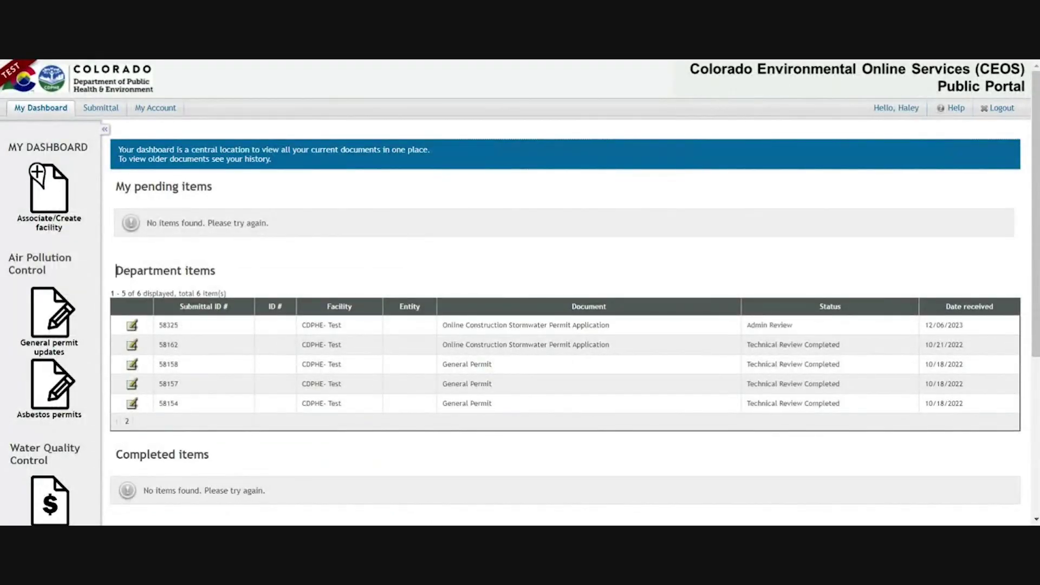
{"action": "left_click_drag", "start_coordinate": [116, 270], "coordinate": [241, 279]}
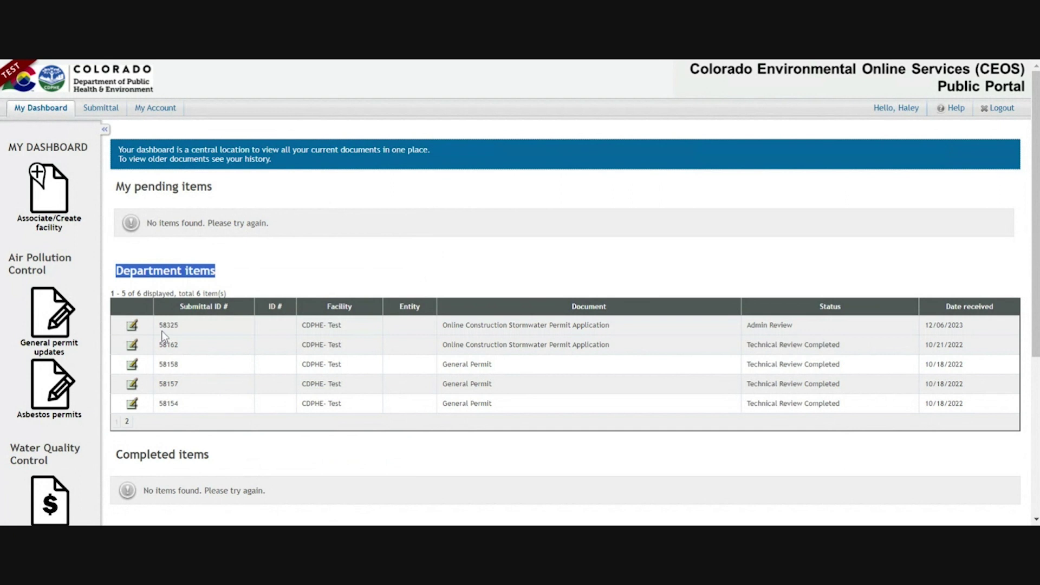
{"action": "left_click", "coordinate": [148, 186]}
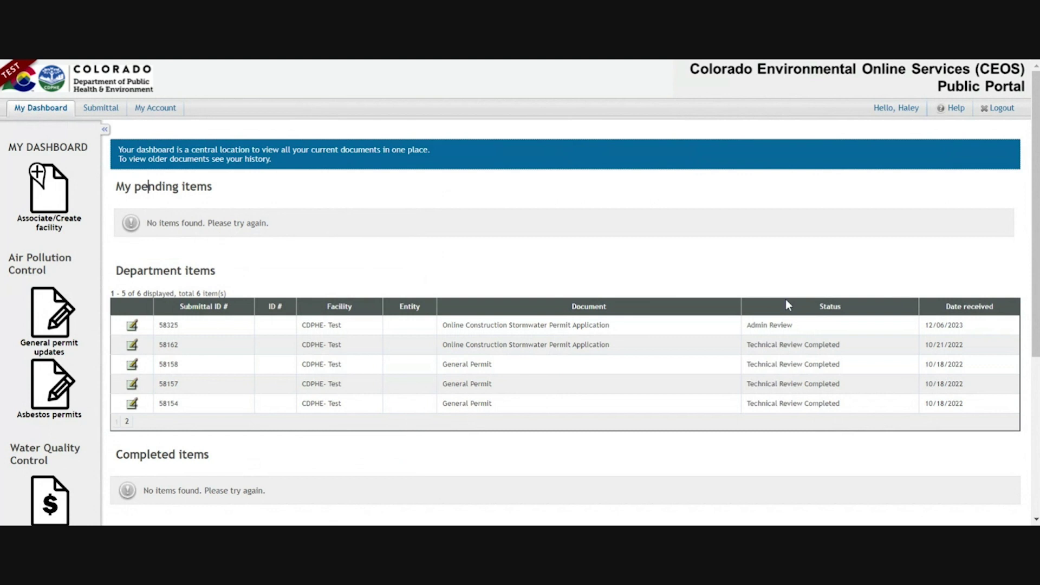
{"action": "triple_click", "coordinate": [748, 328]}
{"action": "left_click_drag", "start_coordinate": [179, 455], "coordinate": [302, 461]}
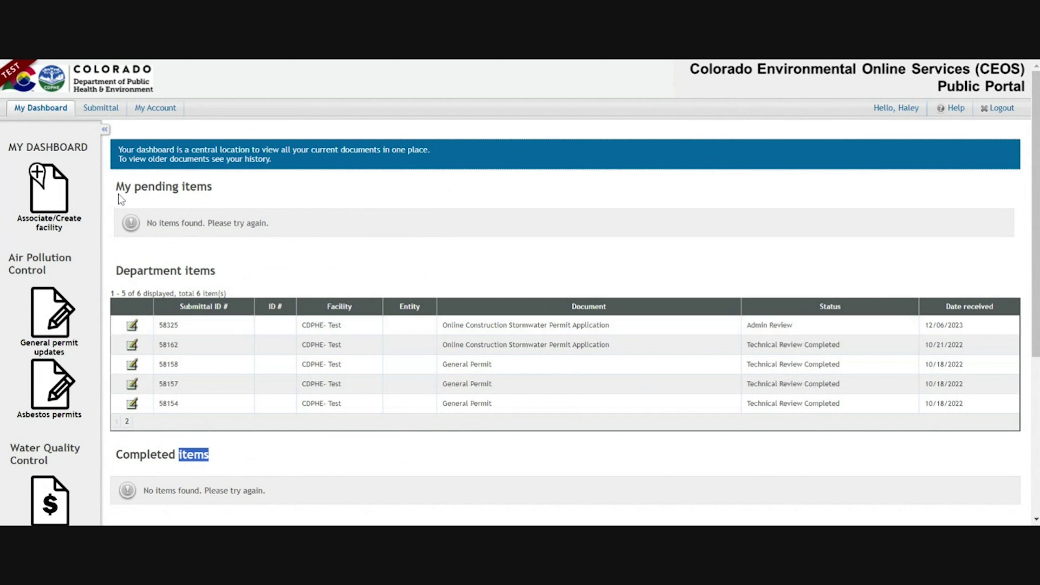
{"action": "left_click_drag", "start_coordinate": [116, 186], "coordinate": [232, 192]}
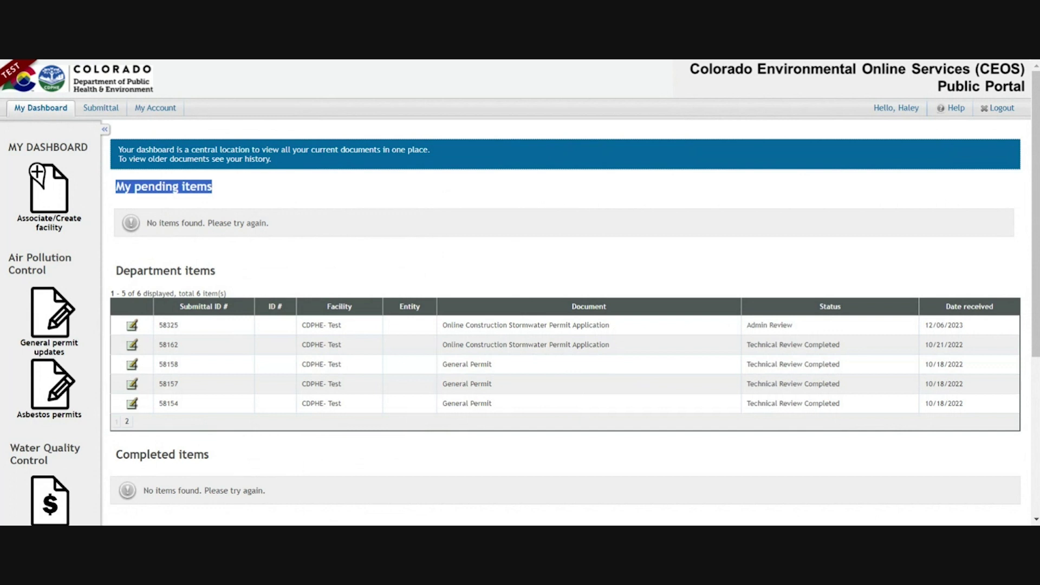